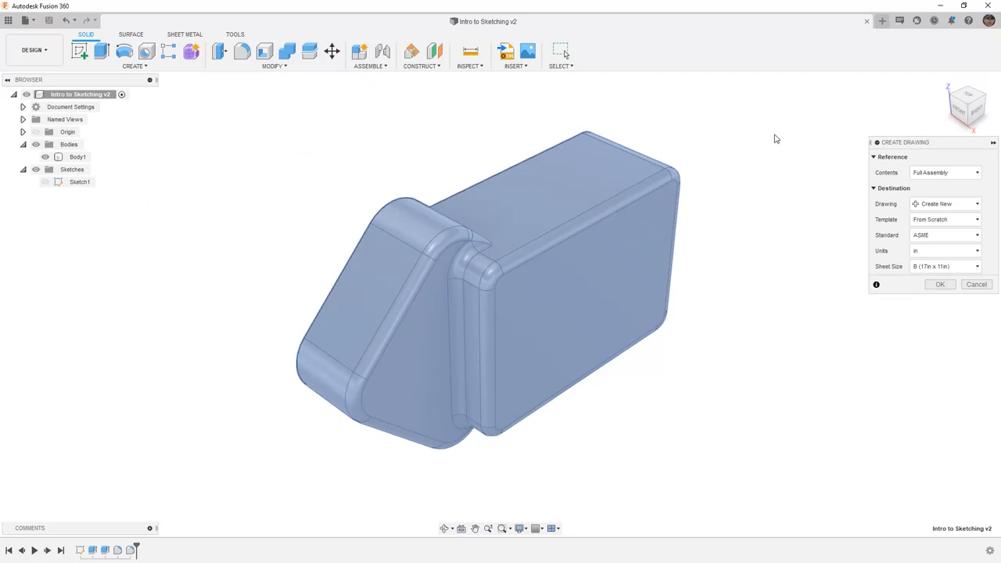
# Create a new drawing of the full assembly from scratch, using the ISO standard with inch units and an A3 sheet.
pyautogui.click(967, 175)
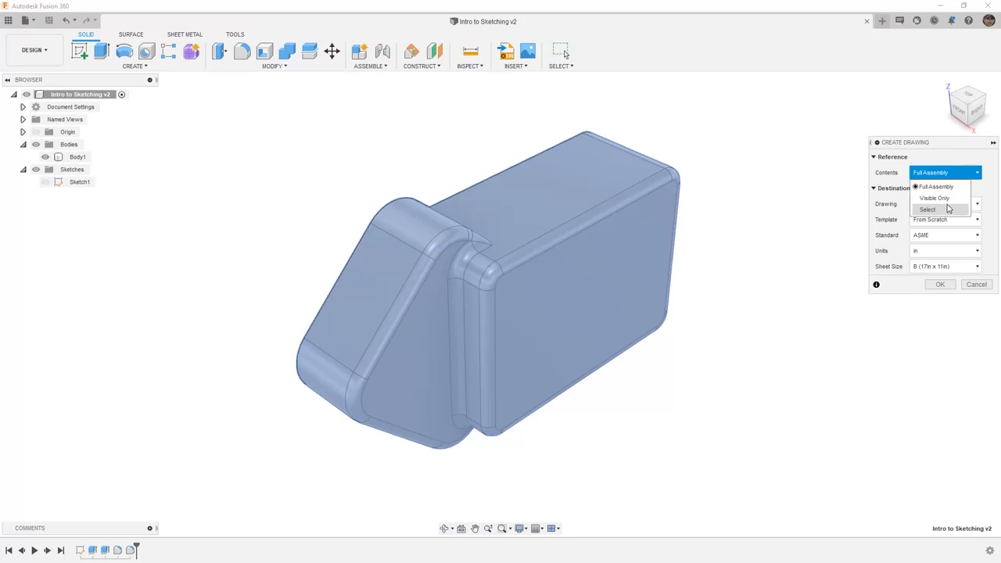
pyautogui.click(944, 160)
pyautogui.click(944, 161)
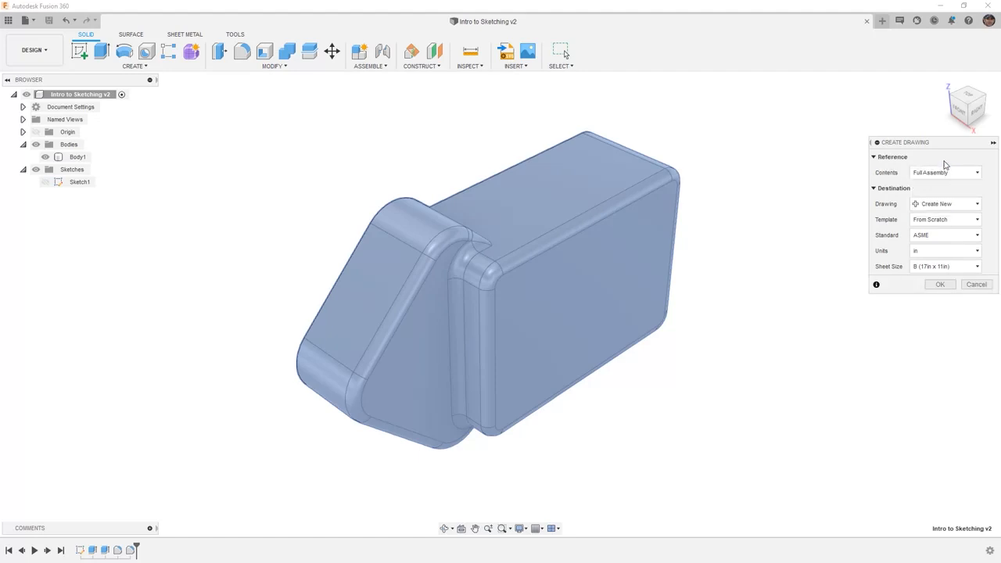
pyautogui.click(961, 237)
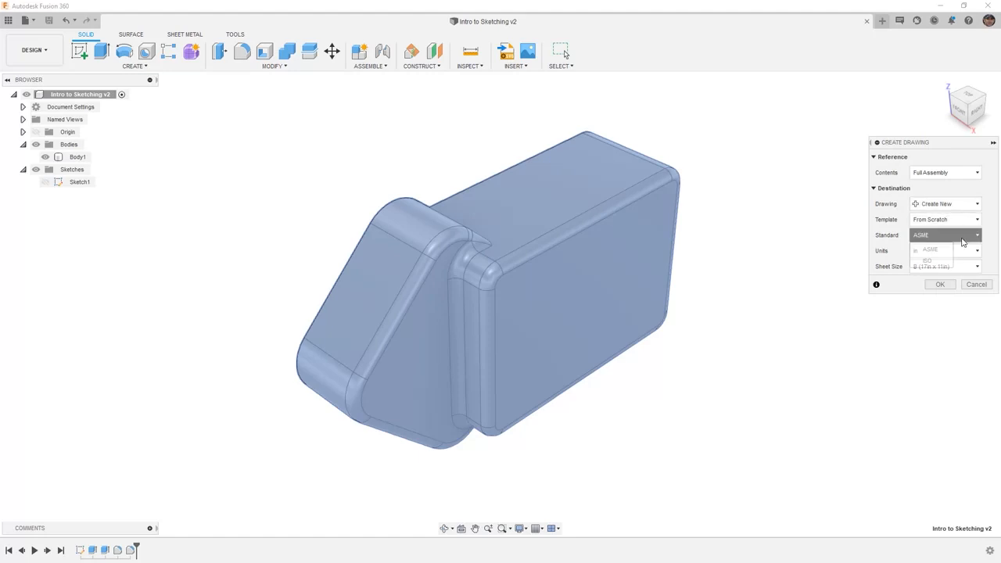
pyautogui.click(930, 261)
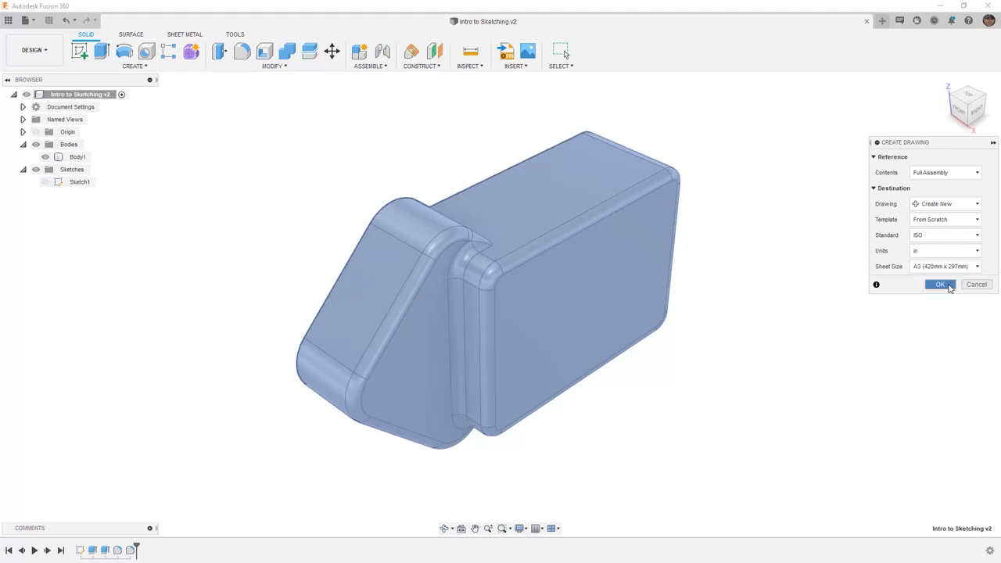
pyautogui.click(947, 284)
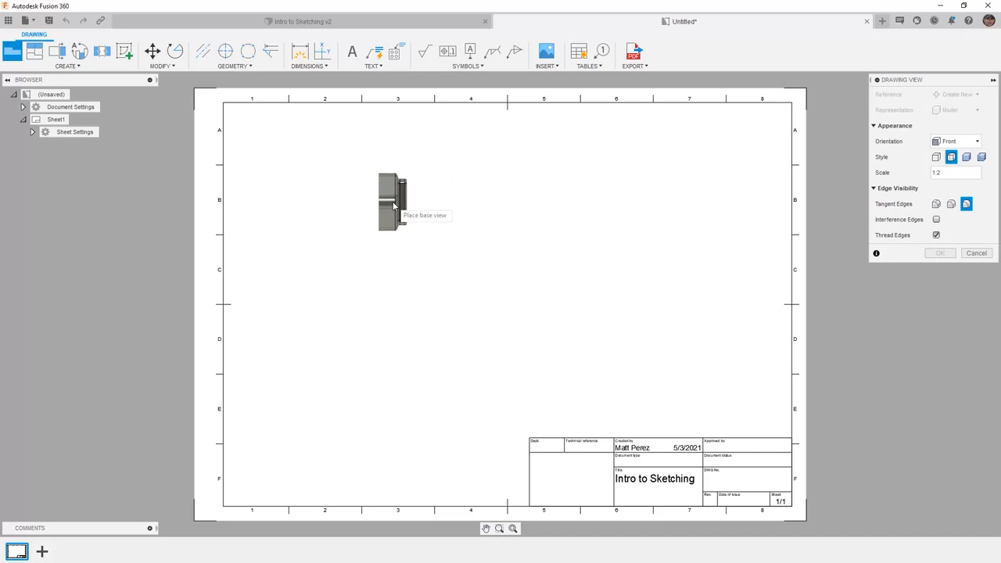
# Place the base view in the upper-left area of the sheet and set its orientation to the named view RIGHT.
pyautogui.click(382, 204)
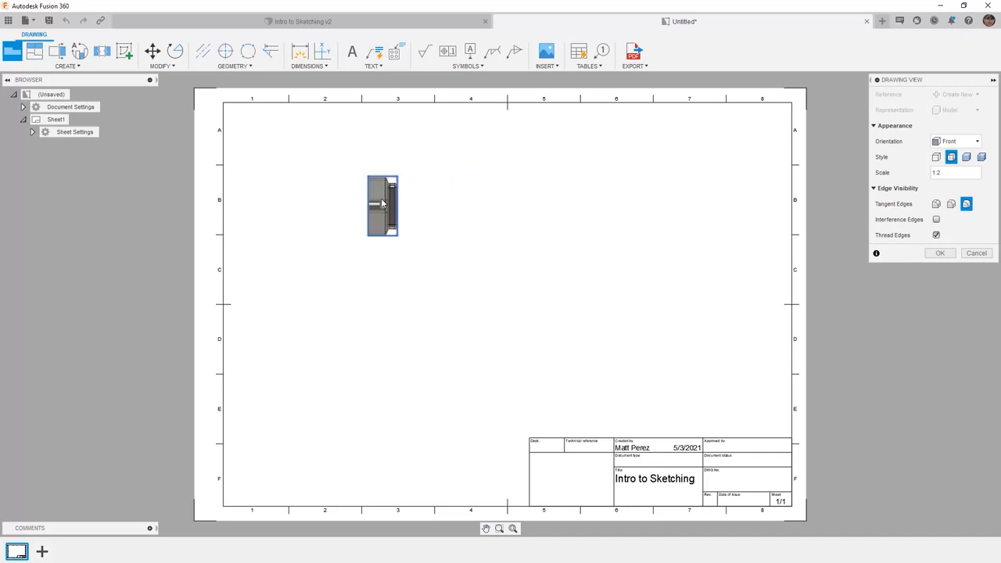
pyautogui.click(976, 142)
pyautogui.click(974, 155)
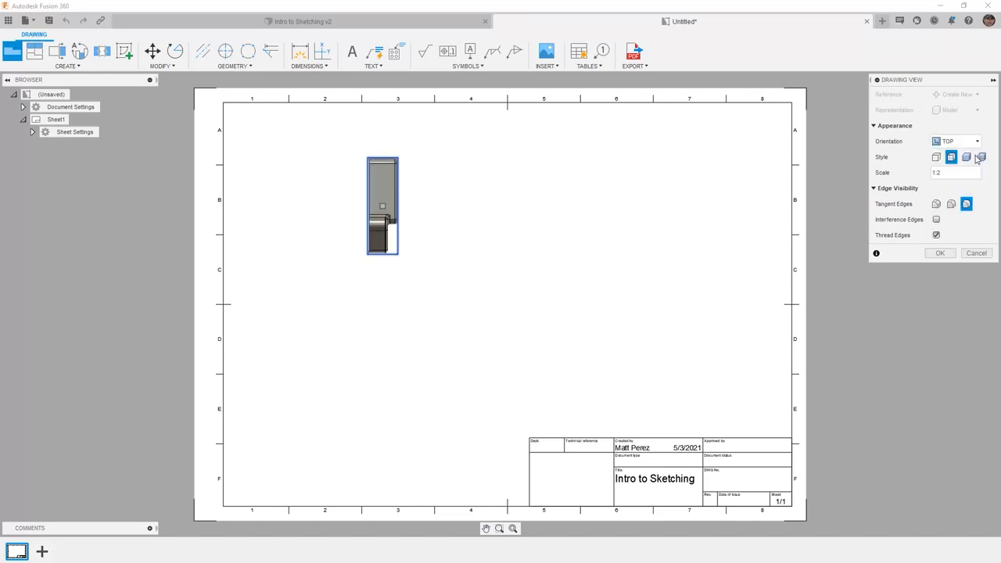
pyautogui.click(975, 141)
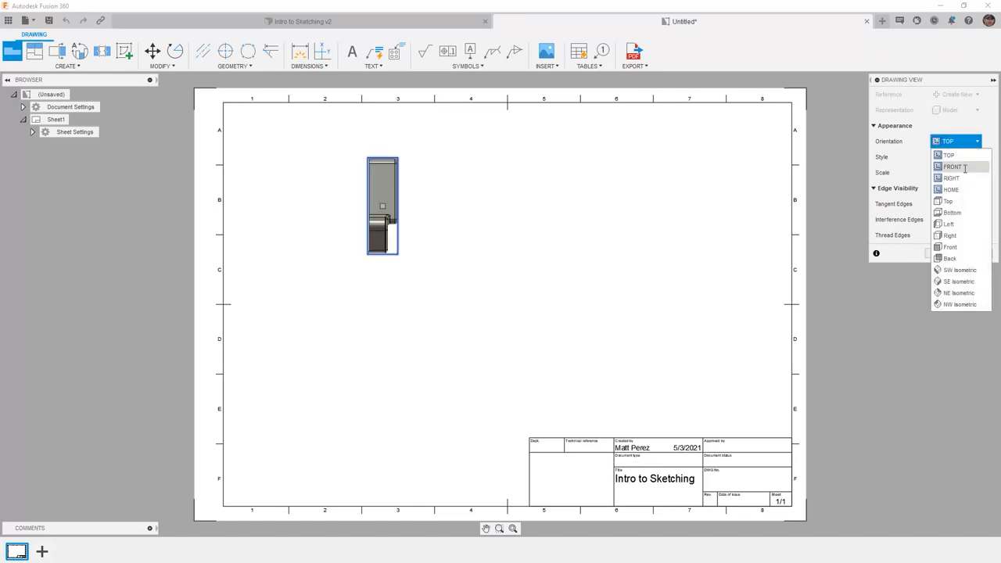
pyautogui.click(967, 167)
pyautogui.click(975, 141)
pyautogui.click(966, 178)
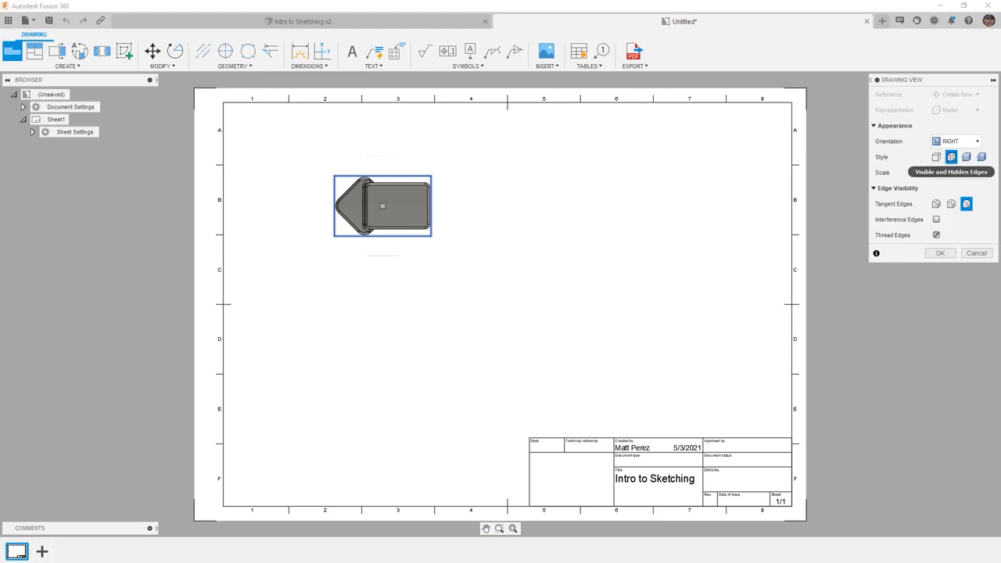
# Give the base view the visible-edges style, a 1:1 scale and full-length tangent edges, and finish creating it.
pyautogui.click(935, 157)
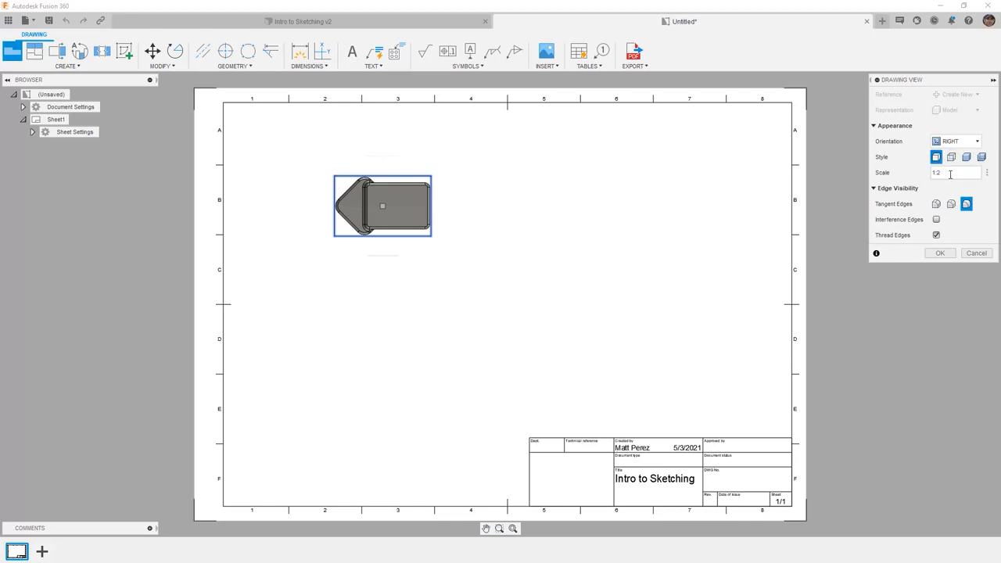
pyautogui.click(979, 172)
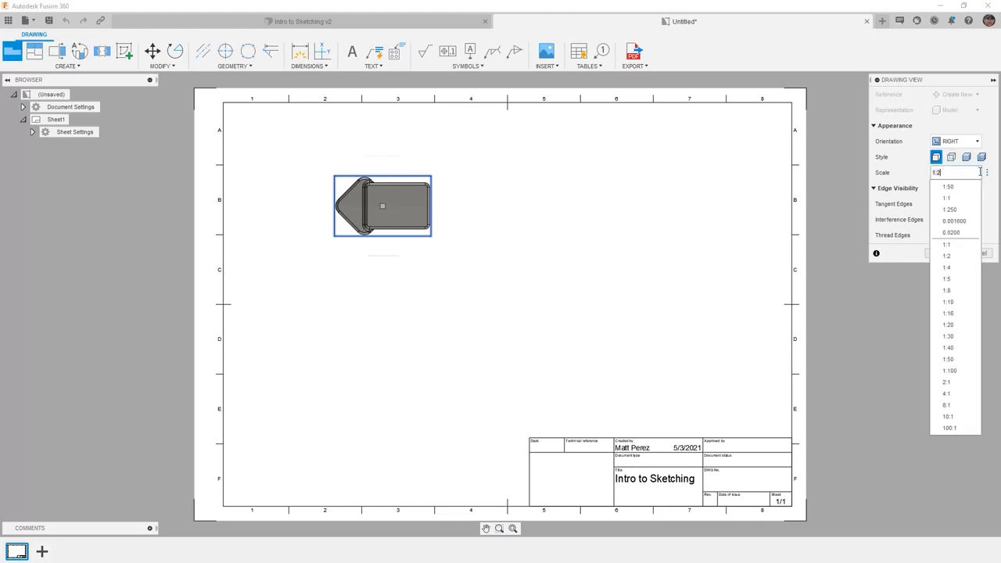
pyautogui.click(947, 198)
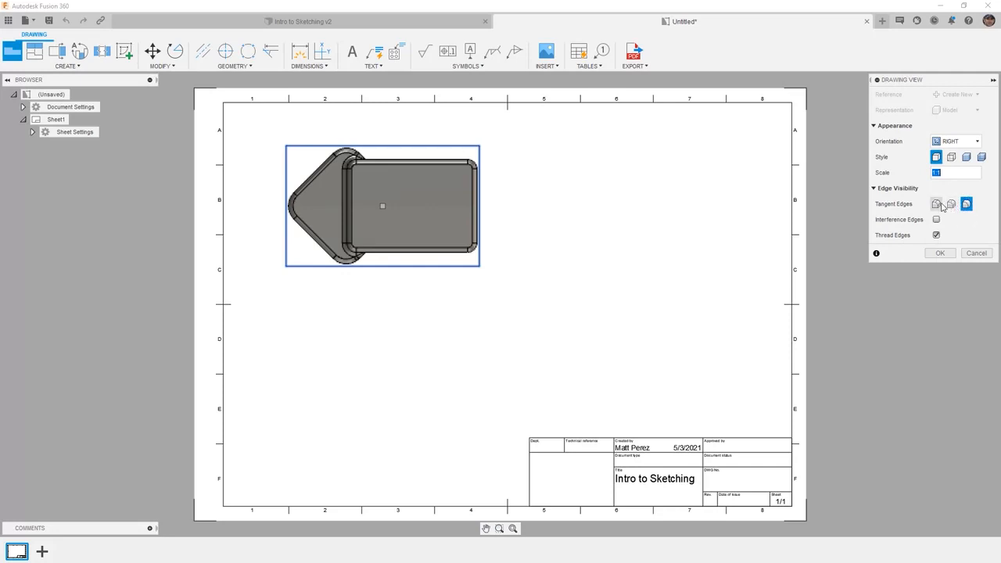
pyautogui.click(935, 205)
pyautogui.click(937, 220)
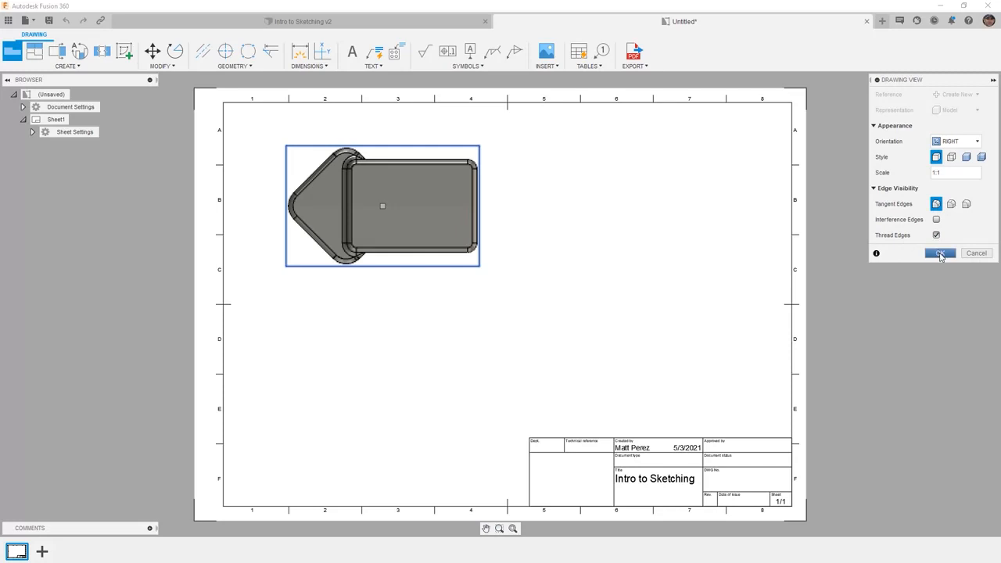
pyautogui.click(941, 255)
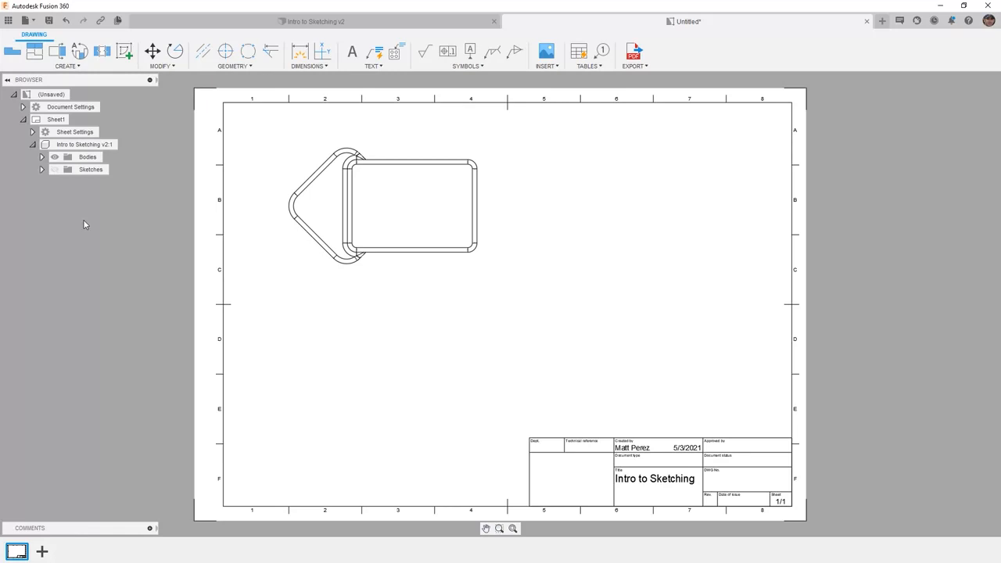
# Project three views from the base view: one to its right, one below it, and an isometric view diagonally below right.
pyautogui.click(88, 145)
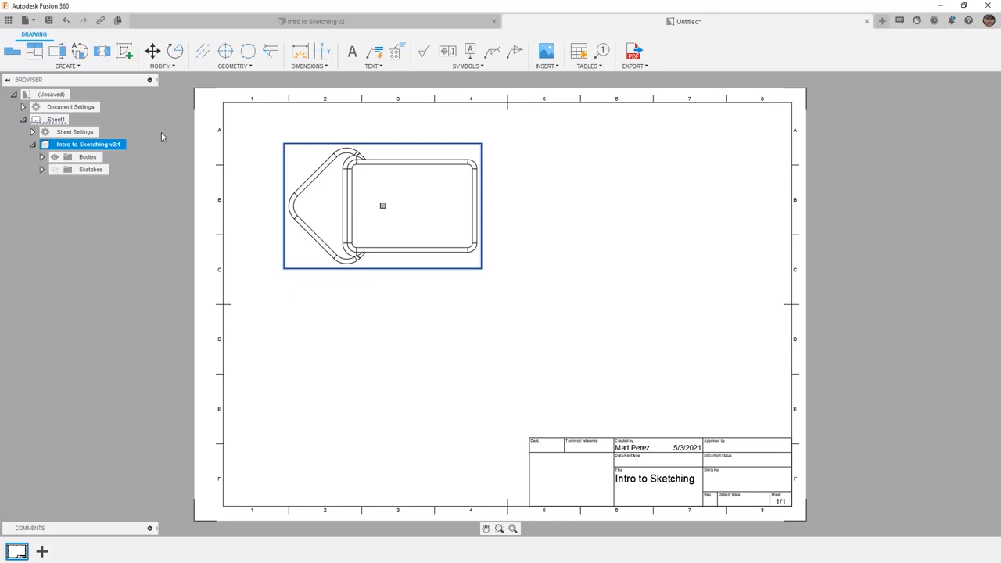
pyautogui.click(35, 51)
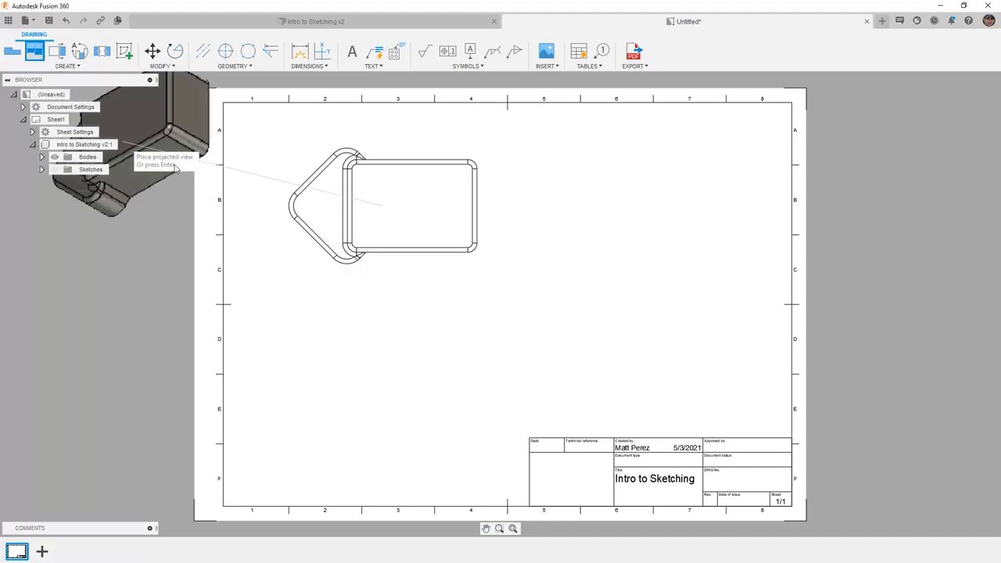
pyautogui.click(633, 206)
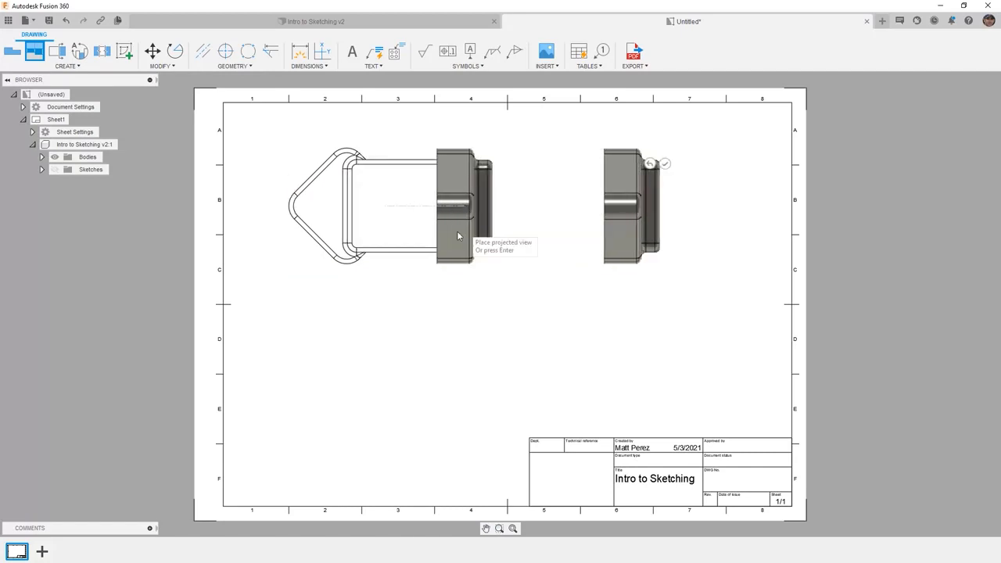
pyautogui.click(381, 382)
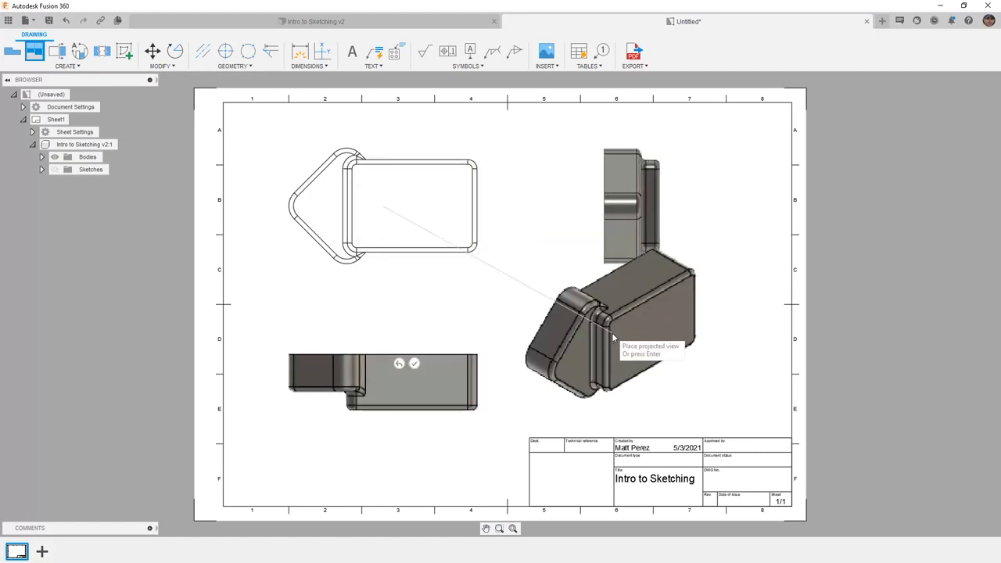
pyautogui.click(651, 336)
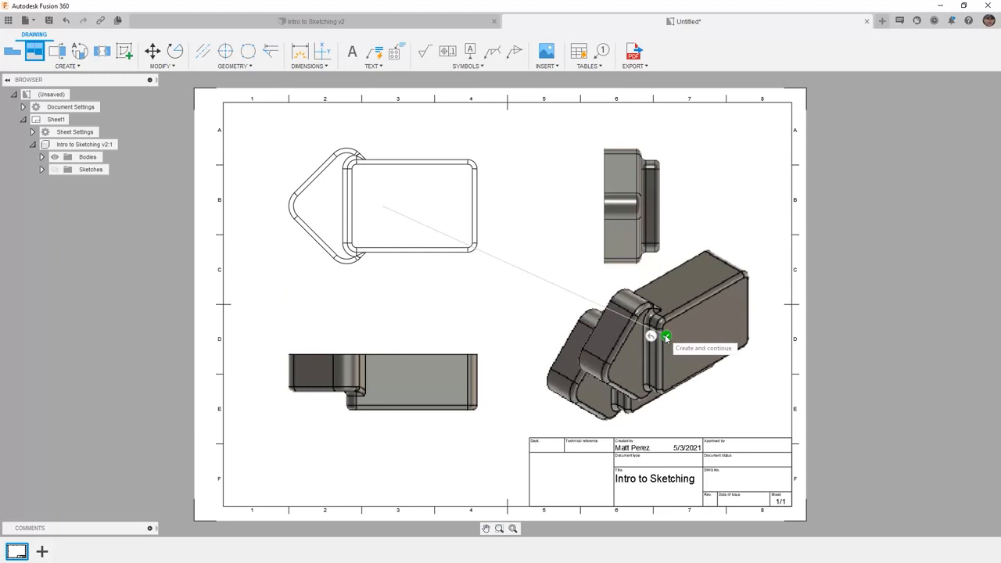
pyautogui.click(665, 337)
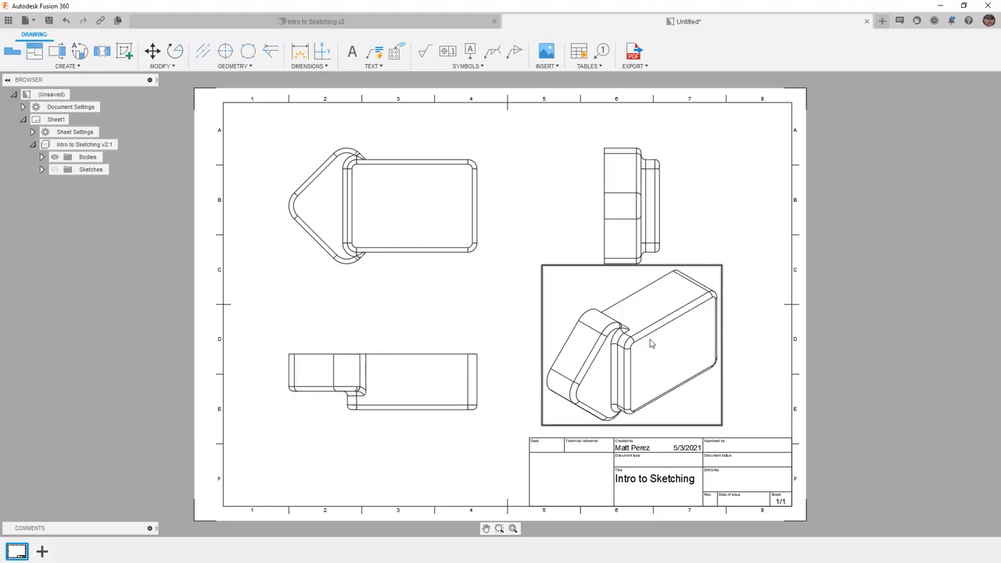
pyautogui.click(67, 145)
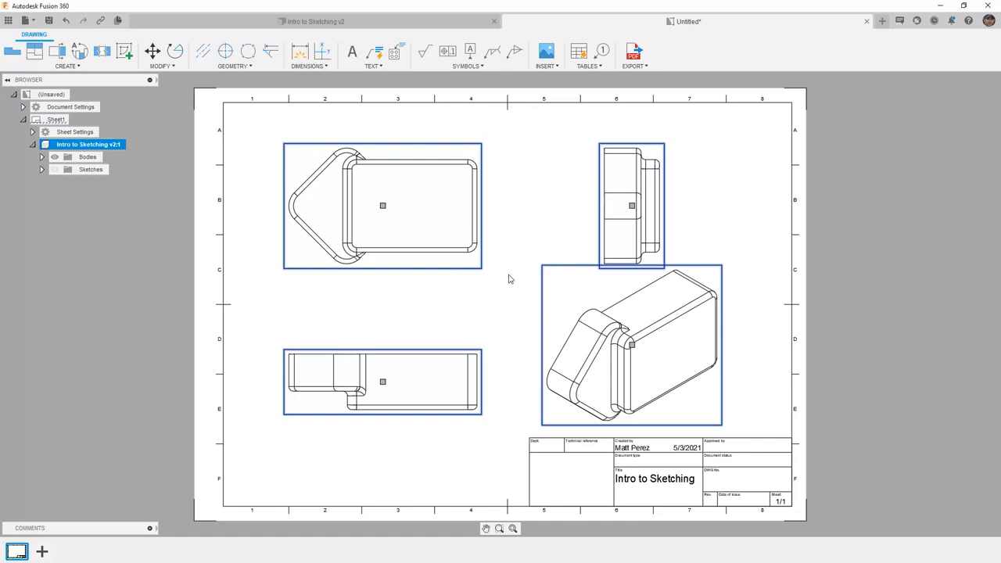
pyautogui.click(492, 304)
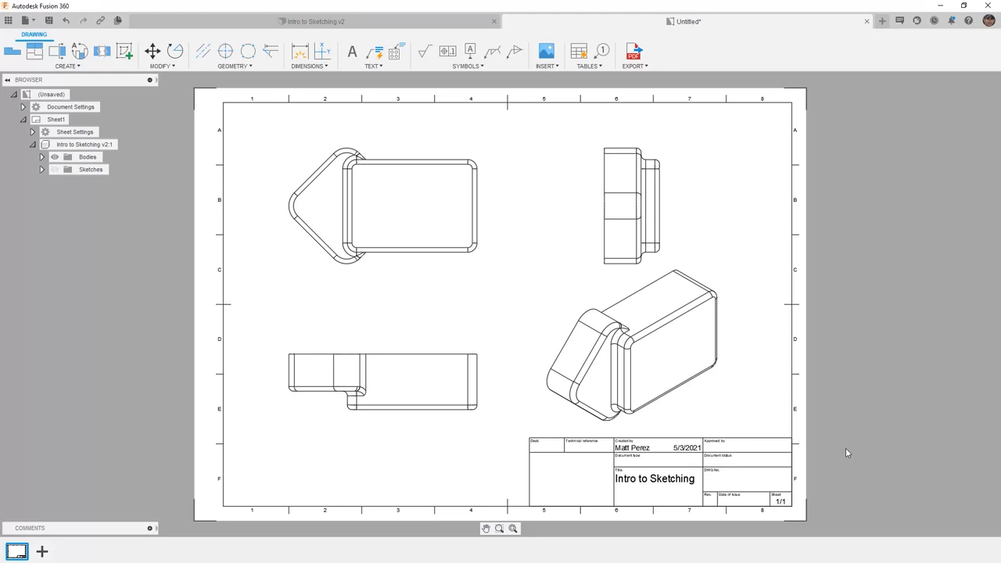
# Set the drawing number in the title block to 1001 and finish editing its properties.
pyautogui.click(706, 458)
pyautogui.doubleClick(705, 459)
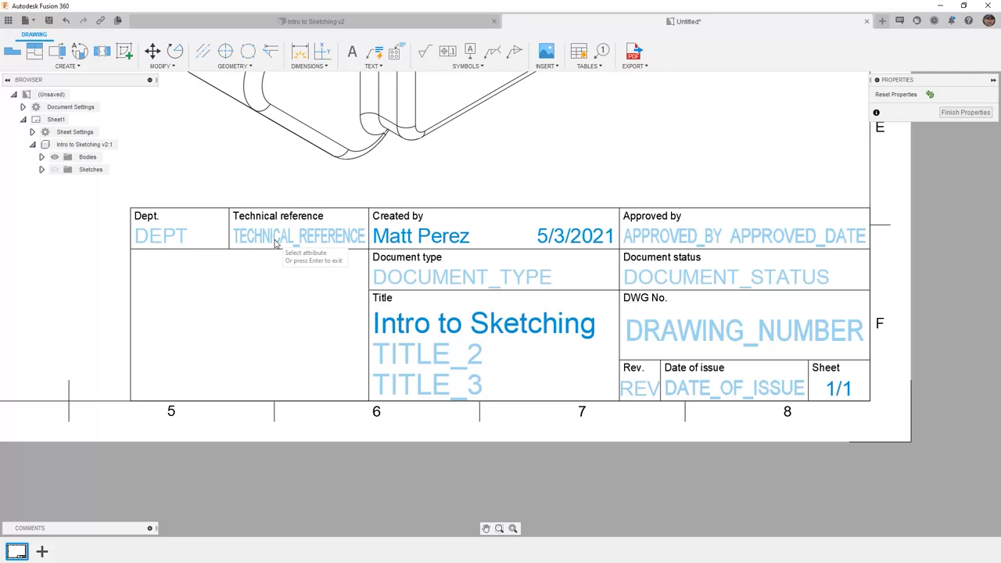
pyautogui.click(685, 334)
pyautogui.write('1001')
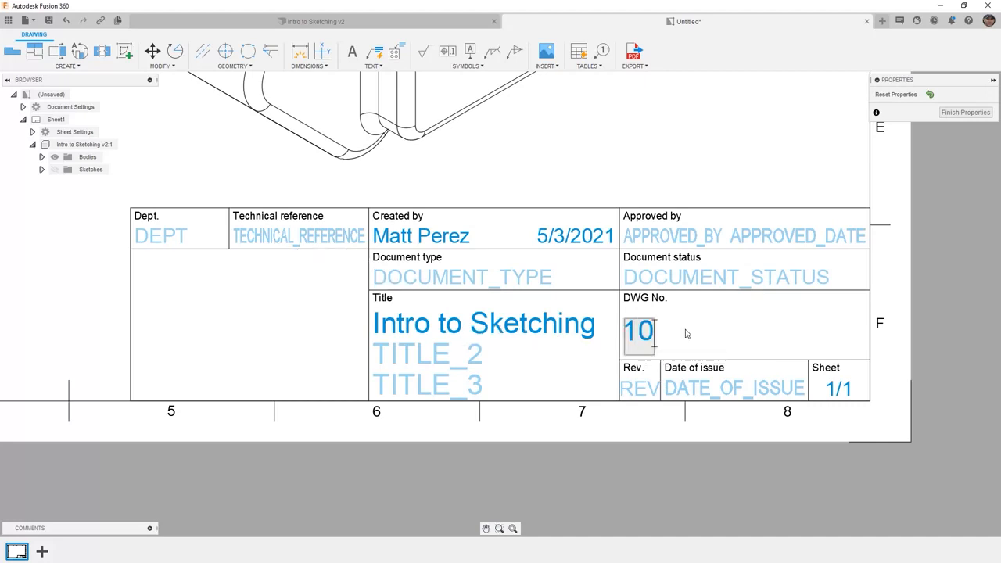
pyautogui.press('Return')
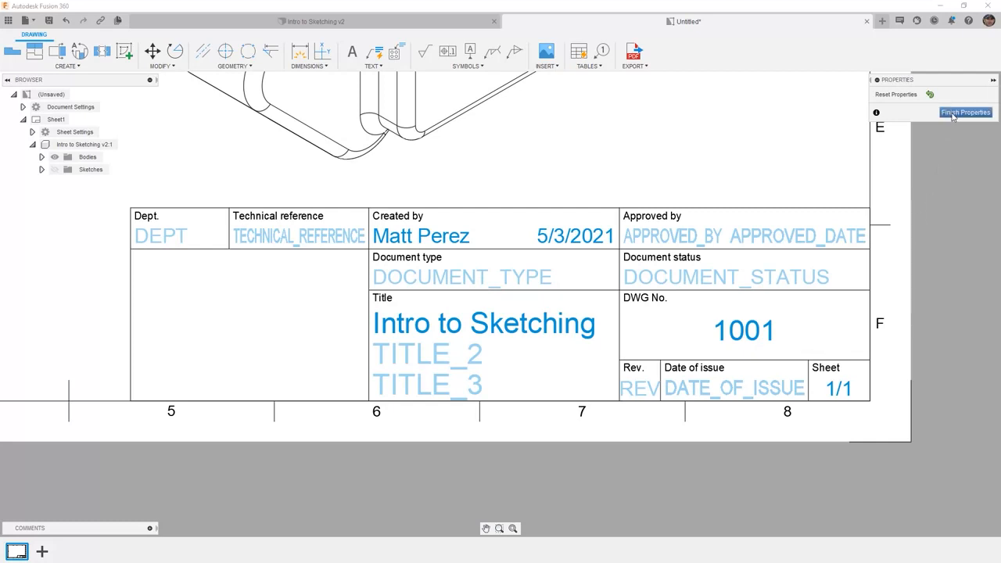
pyautogui.click(950, 112)
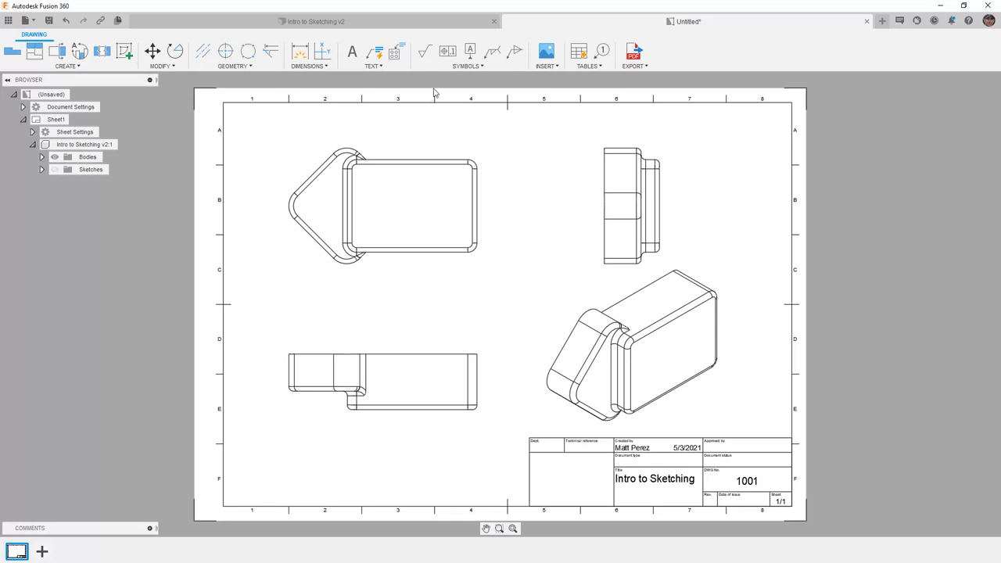
pyautogui.click(586, 67)
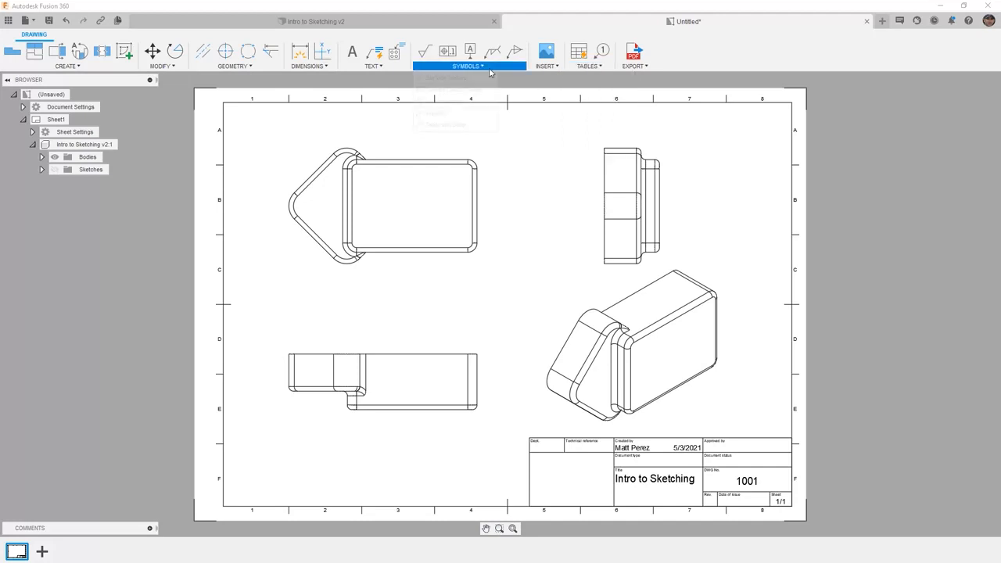
pyautogui.moveTo(488, 71)
pyautogui.moveTo(375, 72)
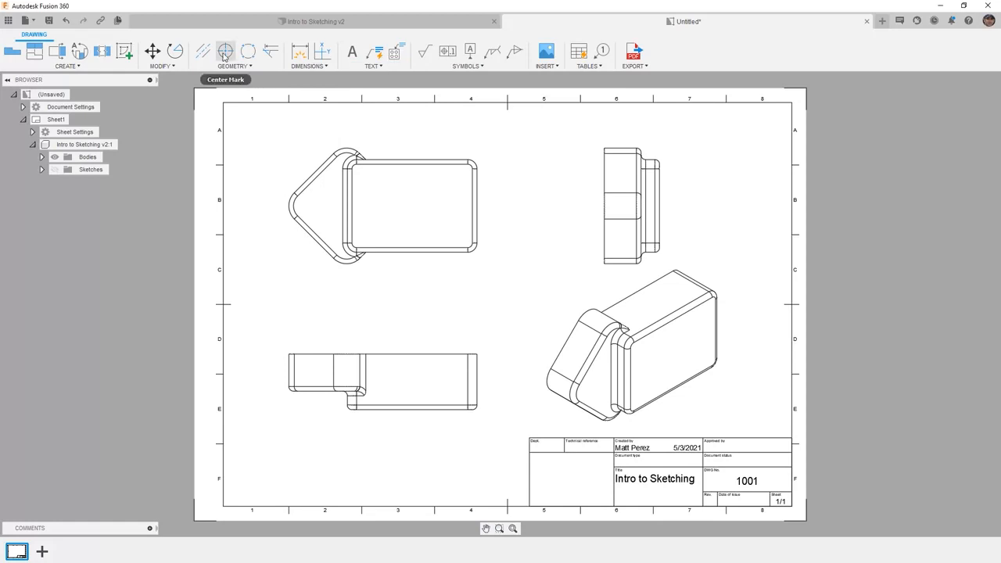
# Add center marks to the base view's rounded left tip and to the four rounded corners of its rectangular block.
pyautogui.click(225, 51)
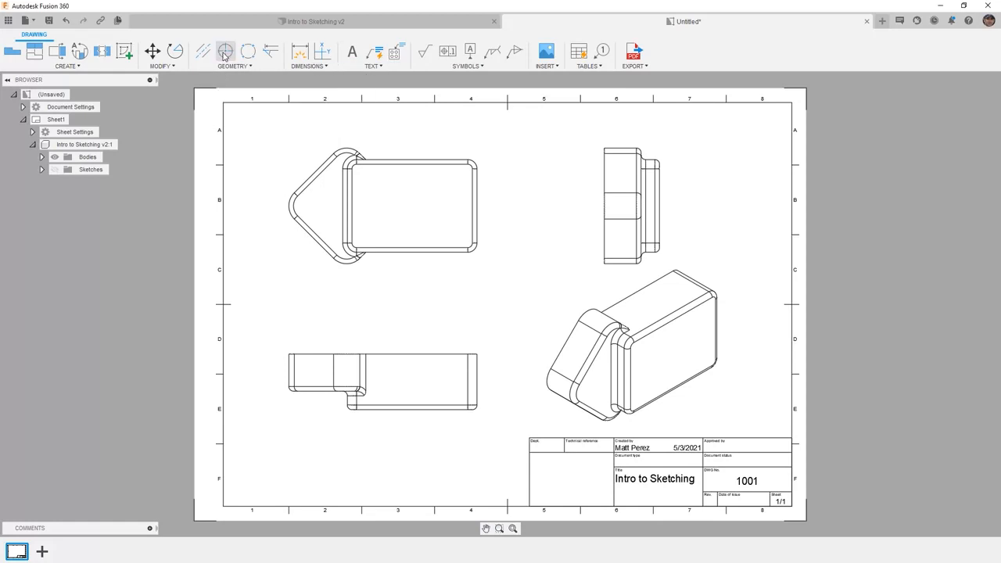
pyautogui.click(290, 202)
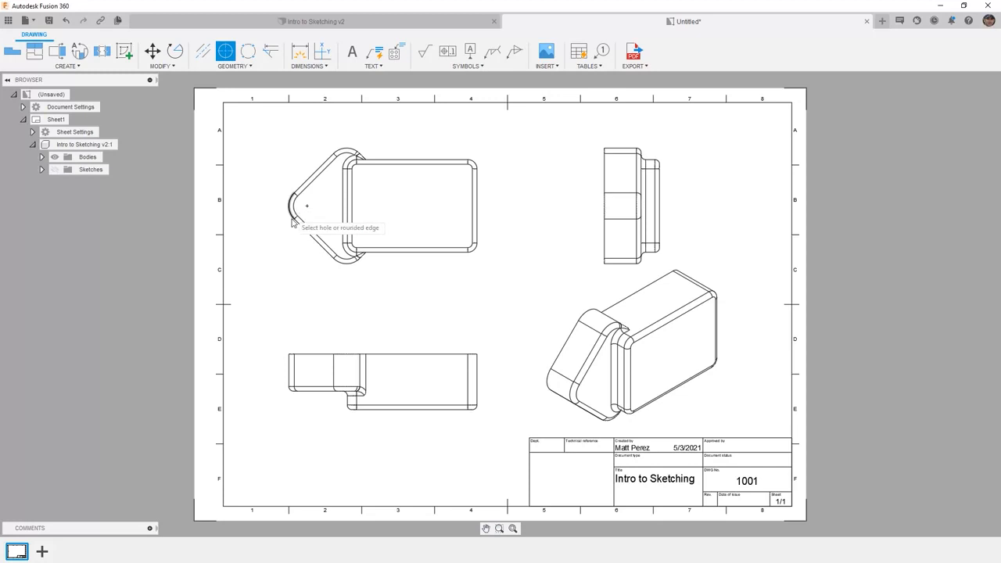
pyautogui.click(351, 258)
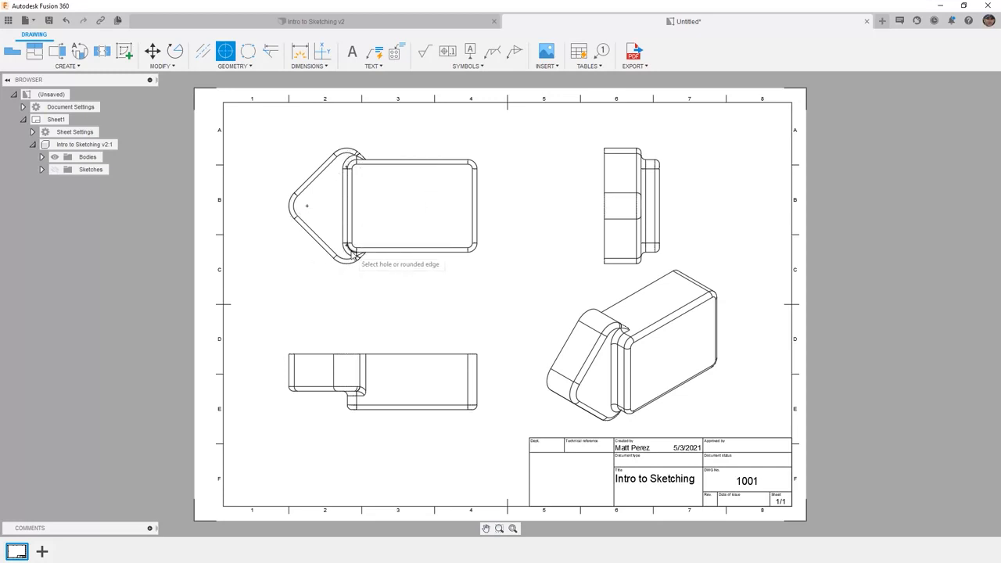
pyautogui.click(351, 165)
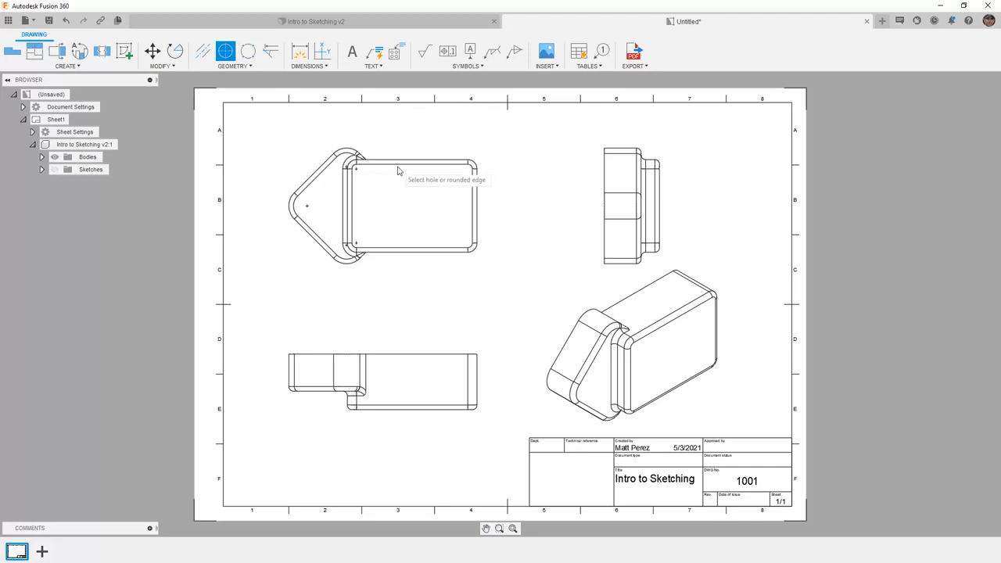
pyautogui.click(472, 165)
pyautogui.click(474, 248)
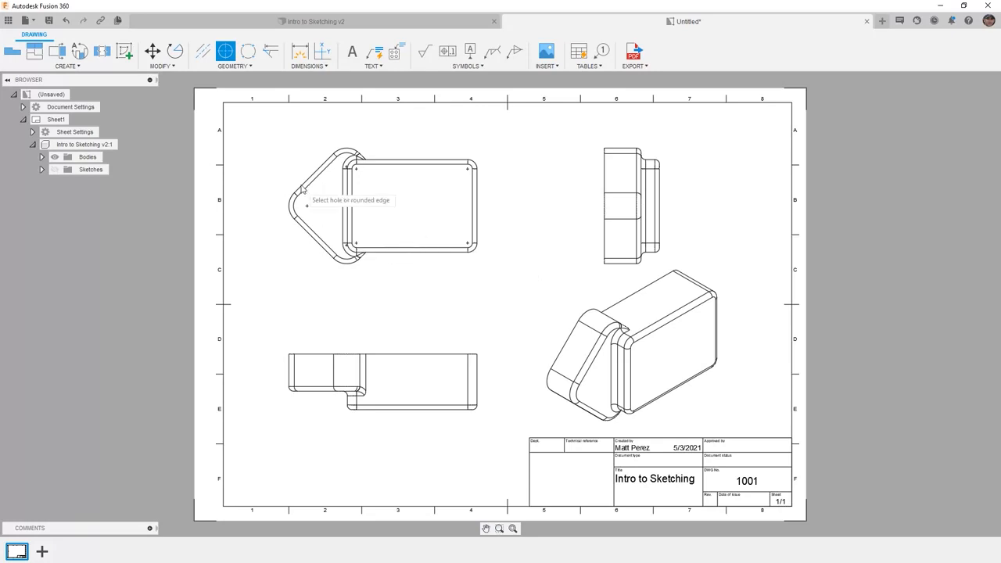
# Dimension the side view's overall depth and the depth of its thicker portion, placing both dimensions above the view.
pyautogui.click(306, 53)
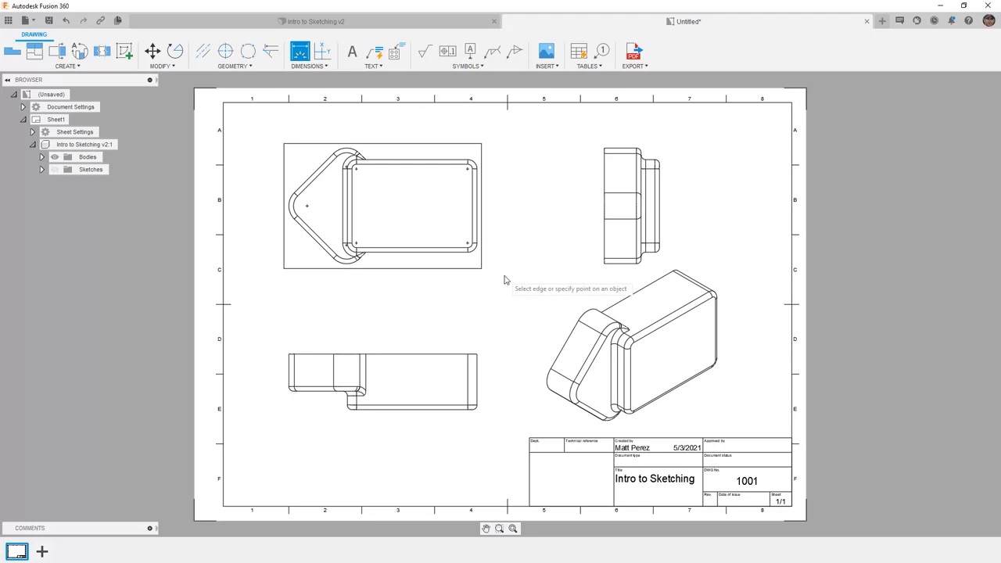
pyautogui.click(603, 163)
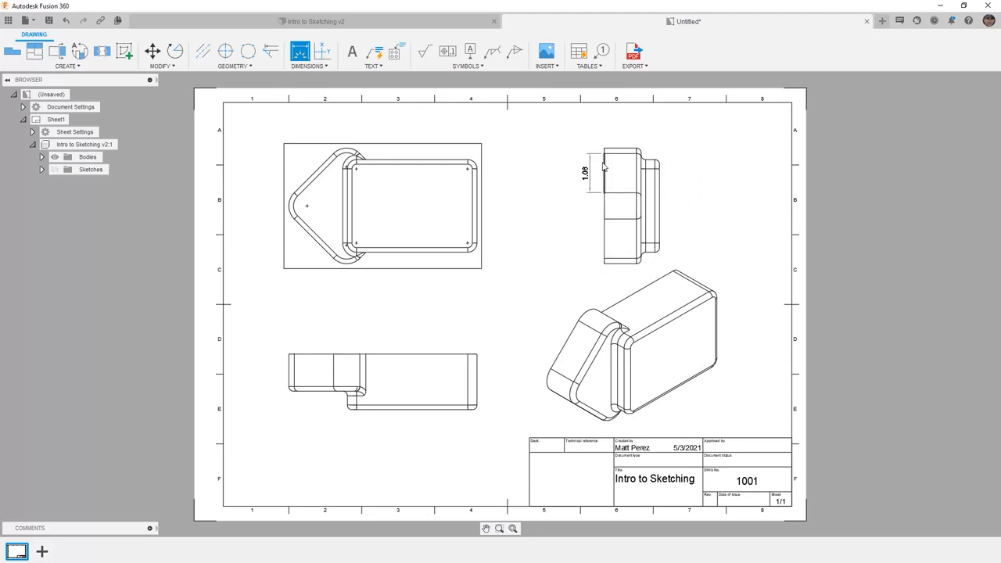
pyautogui.click(655, 163)
pyautogui.click(643, 130)
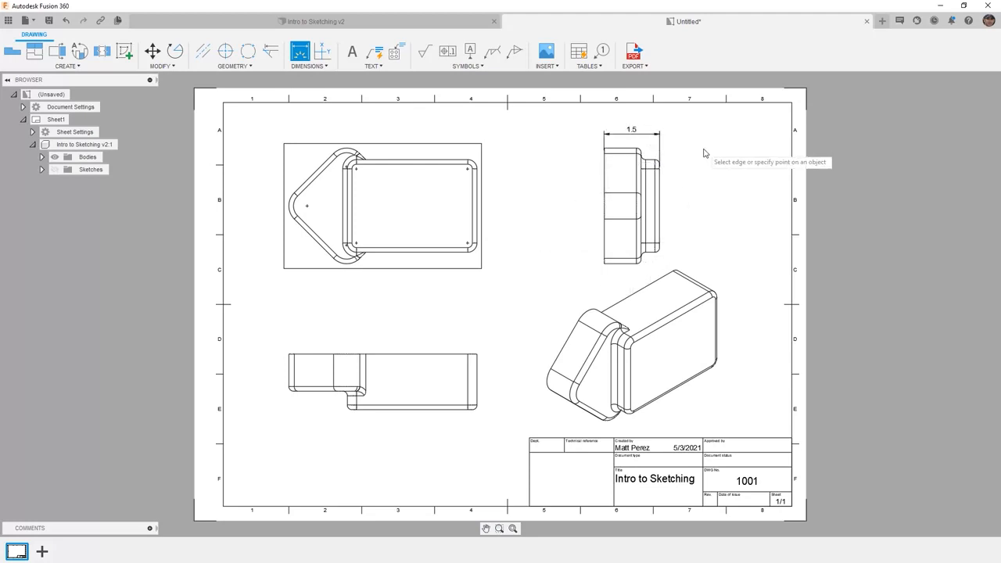
pyautogui.click(606, 244)
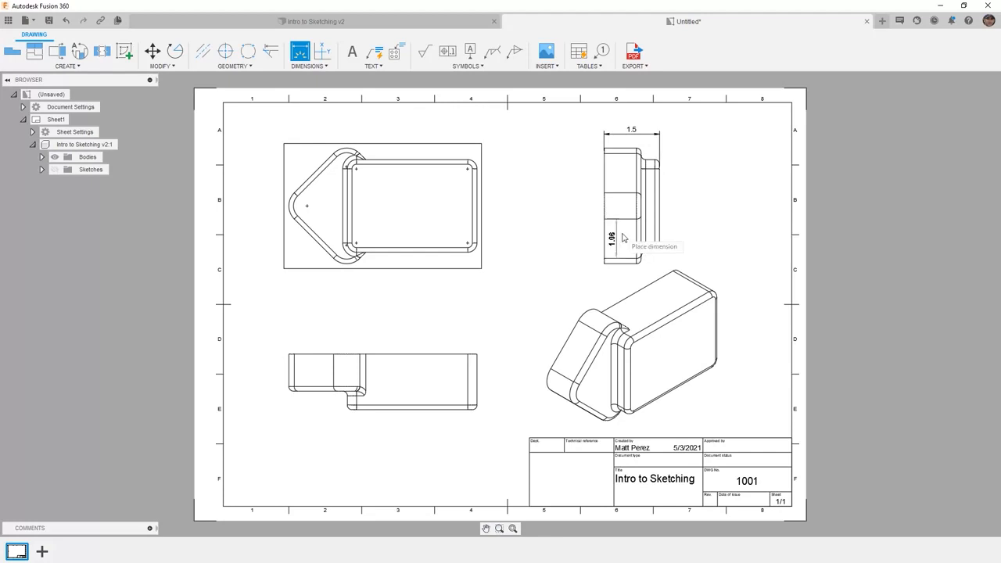
pyautogui.click(639, 233)
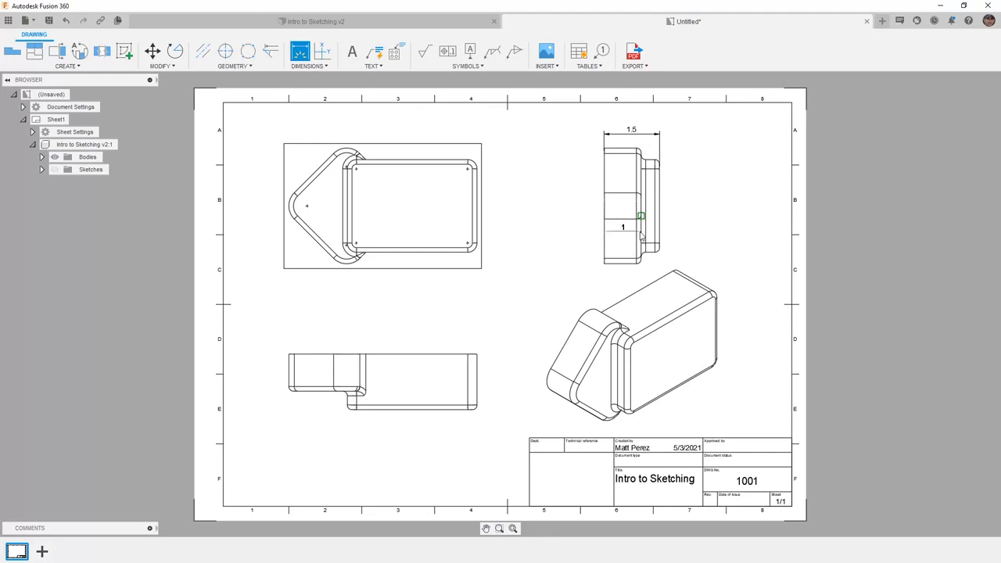
pyautogui.click(629, 147)
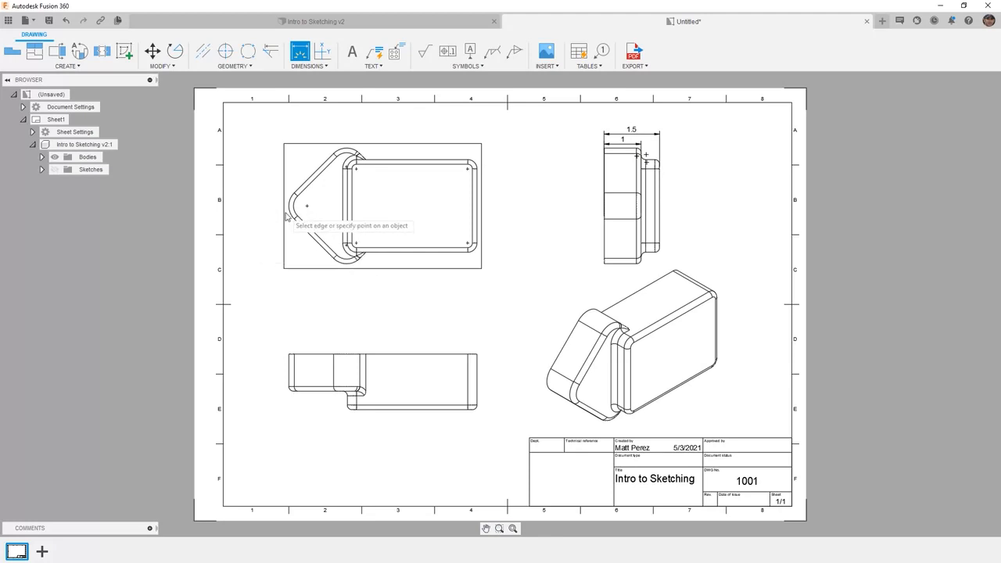
# Dimension the rectangular block in the base view, with its width below the view and its height on the right side.
pyautogui.click(346, 199)
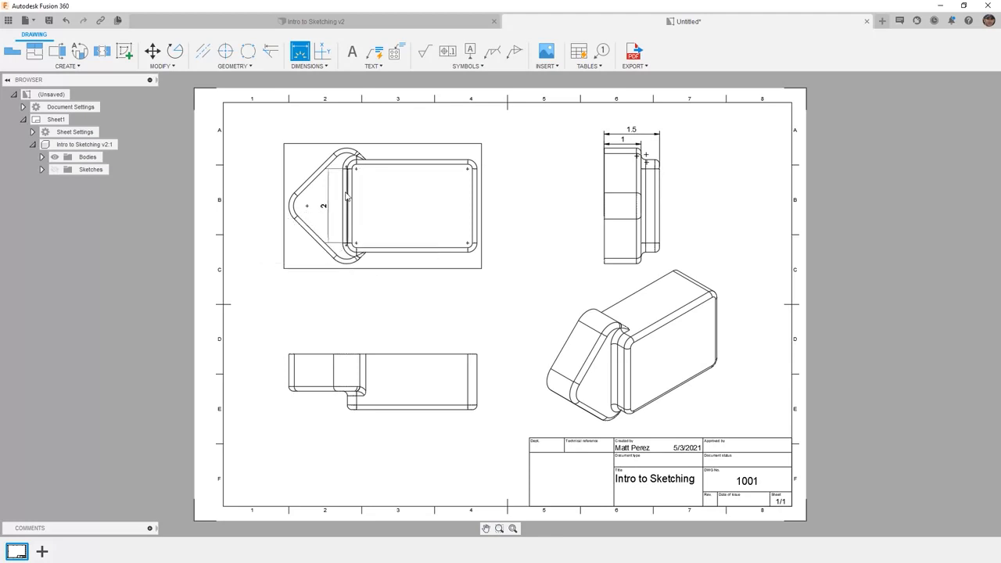
pyautogui.click(477, 208)
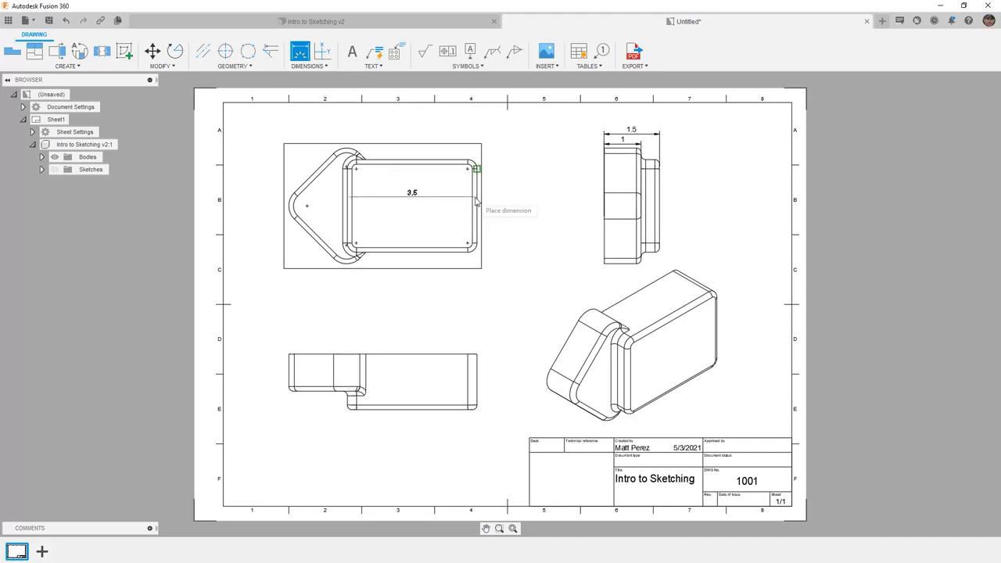
pyautogui.click(432, 310)
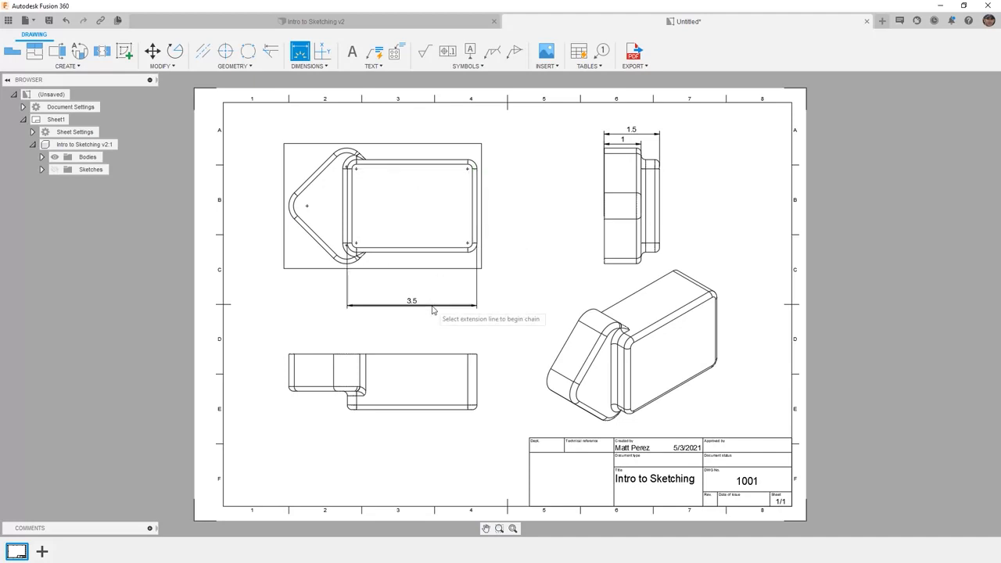
pyautogui.click(445, 257)
pyautogui.click(469, 166)
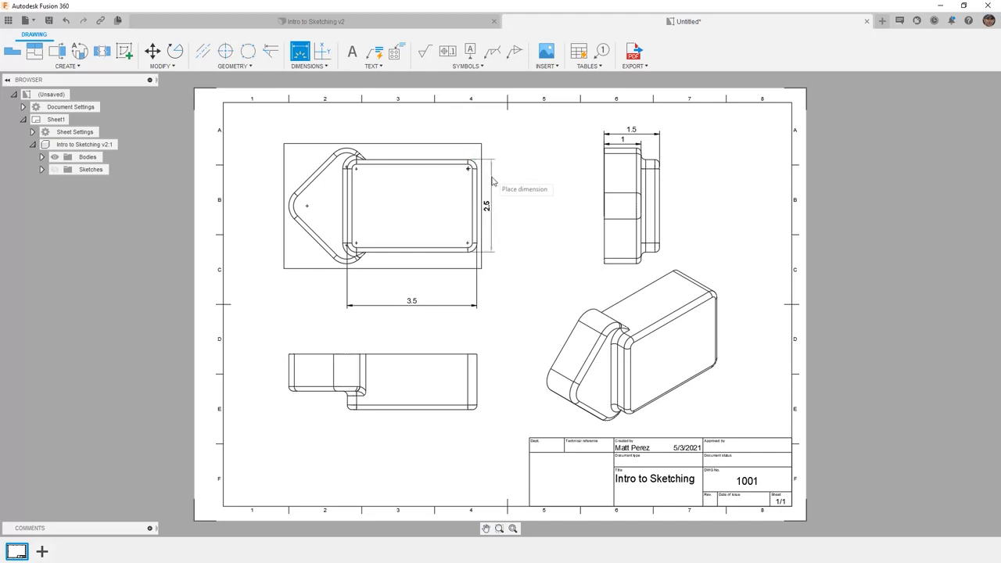
pyautogui.click(506, 203)
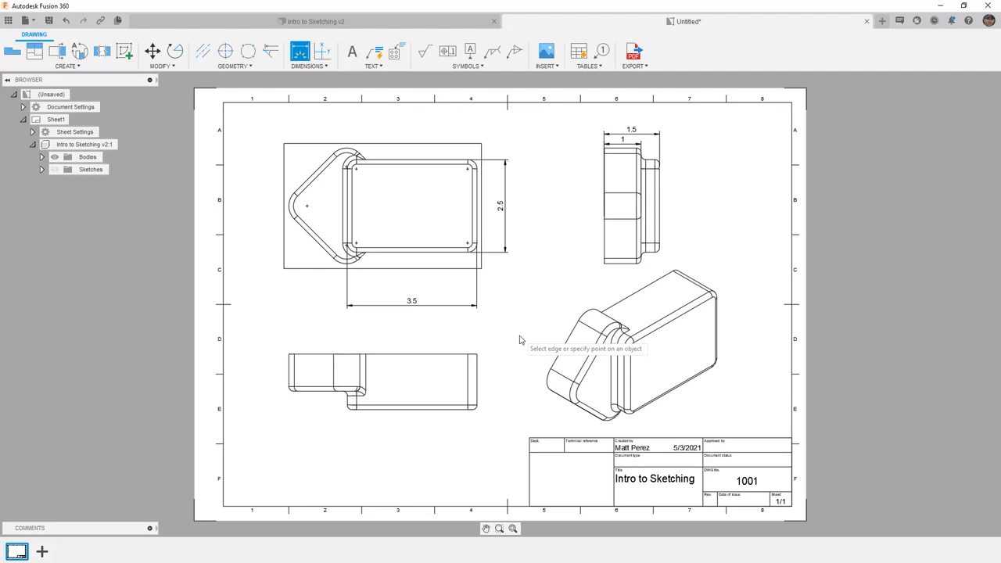
# Add an angle dimension above the base view between the block's top edge and the upper slanted edge.
pyautogui.scroll(3, 321, 156)
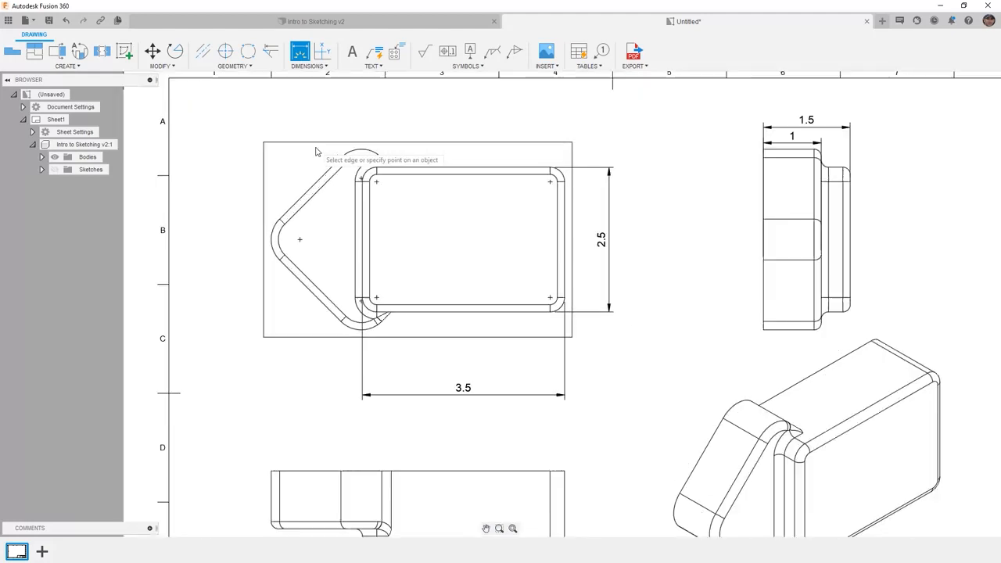
pyautogui.click(399, 169)
pyautogui.click(334, 166)
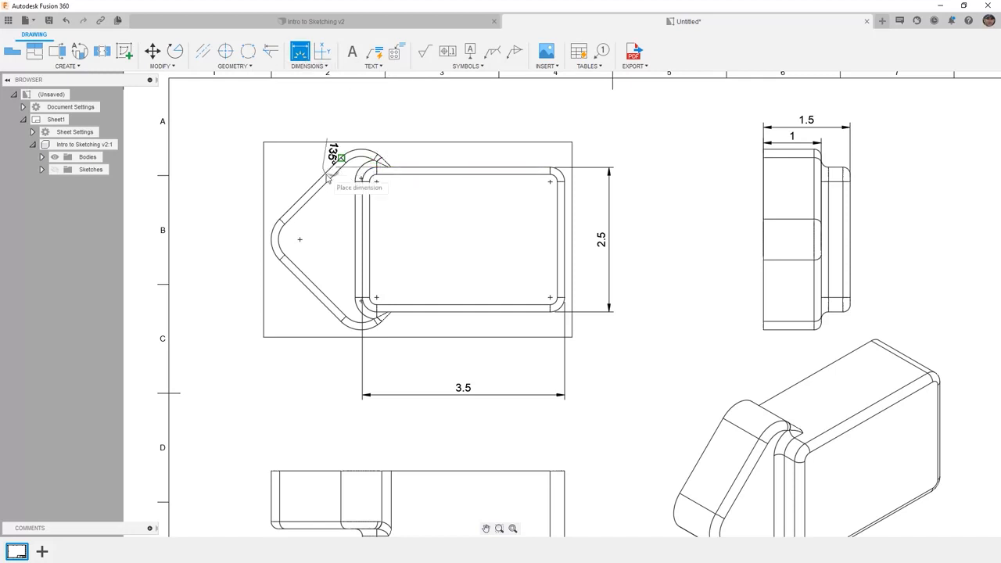
pyautogui.click(365, 125)
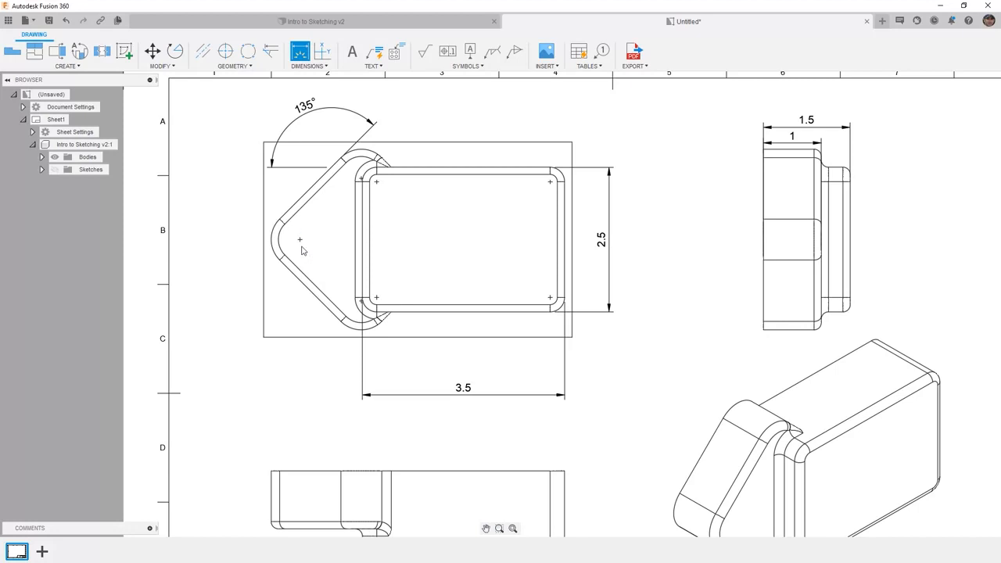
# Add radius dimensions to the block's upper-right corner in the base view and its lower-left fillet in the view below.
pyautogui.click(558, 175)
pyautogui.click(616, 146)
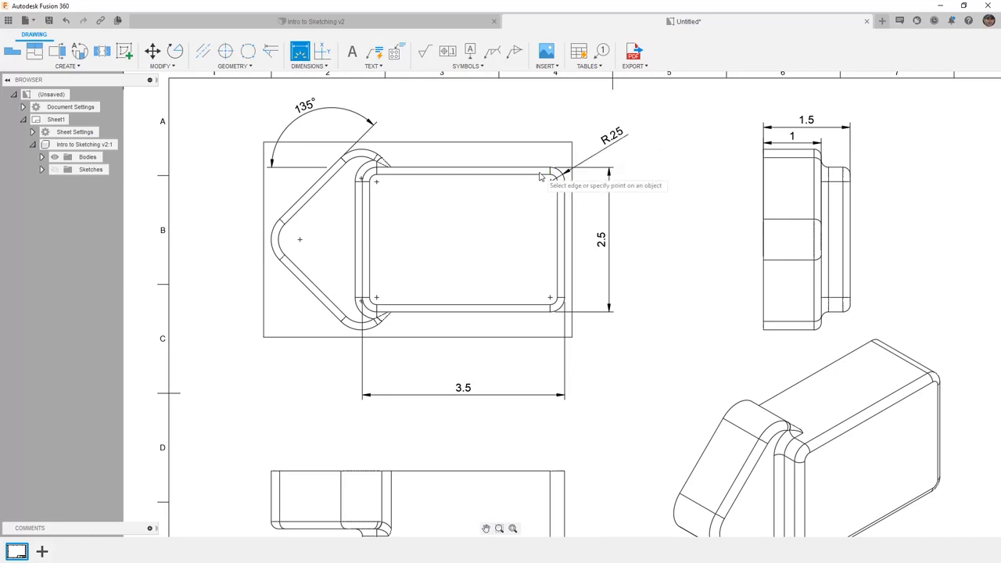
pyautogui.scroll(-5, 375, 243)
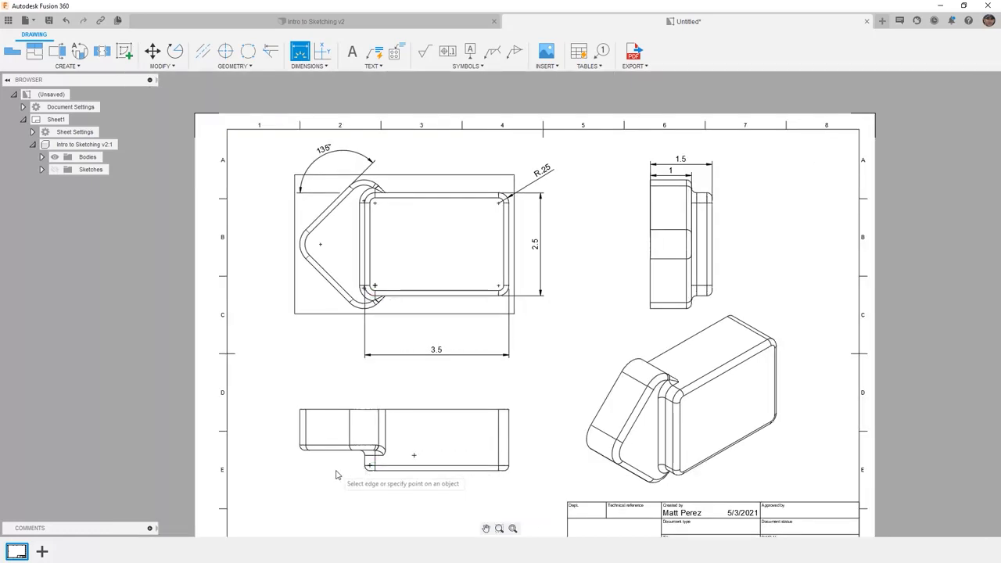
pyautogui.scroll(5, 297, 469)
pyautogui.scroll(2, 295, 467)
pyautogui.click(421, 469)
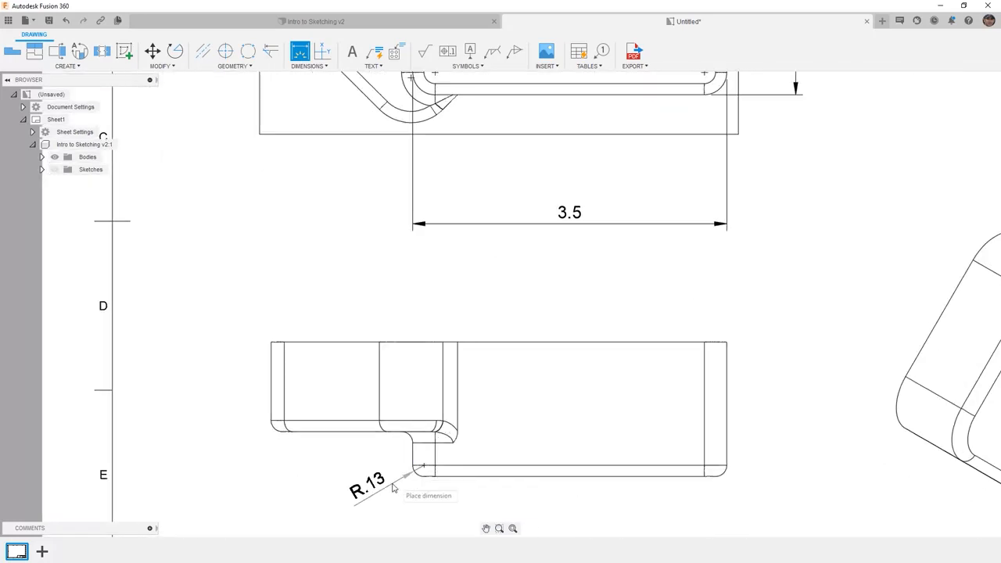
pyautogui.click(348, 515)
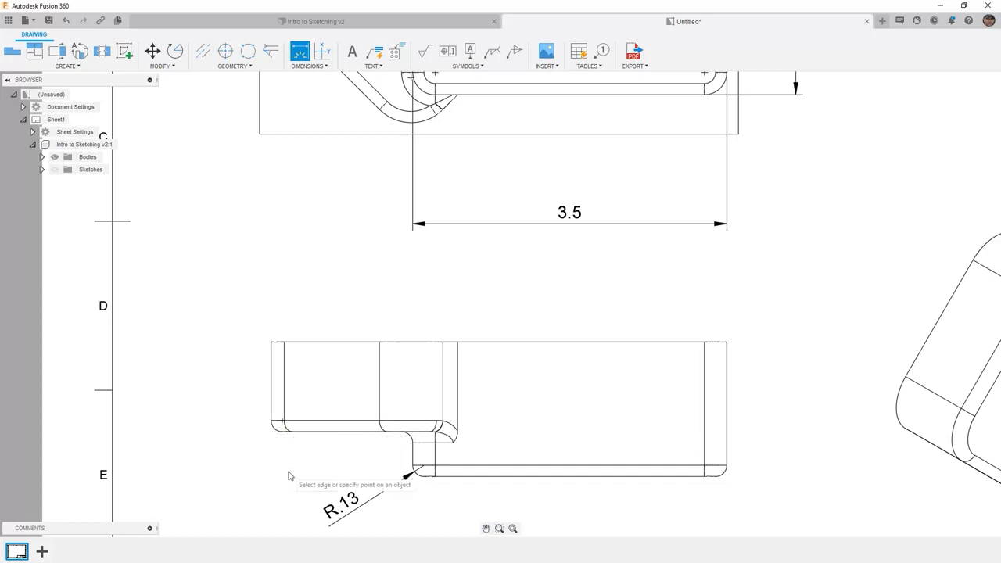
# Add dimension breaks to the base view's corner radius dimension and the block's height dimension where they cross.
pyautogui.scroll(-4, 288, 475)
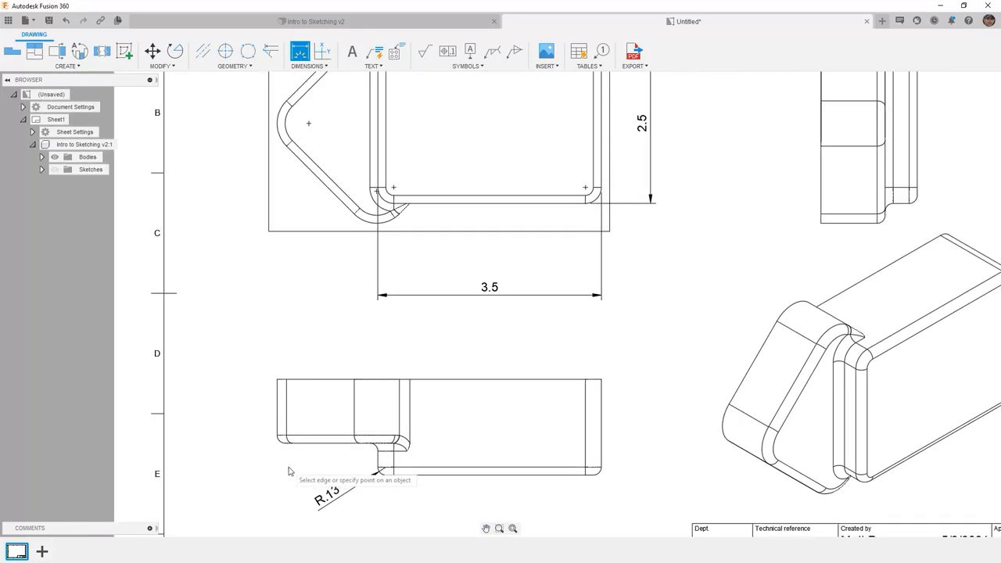
pyautogui.scroll(1, 549, 161)
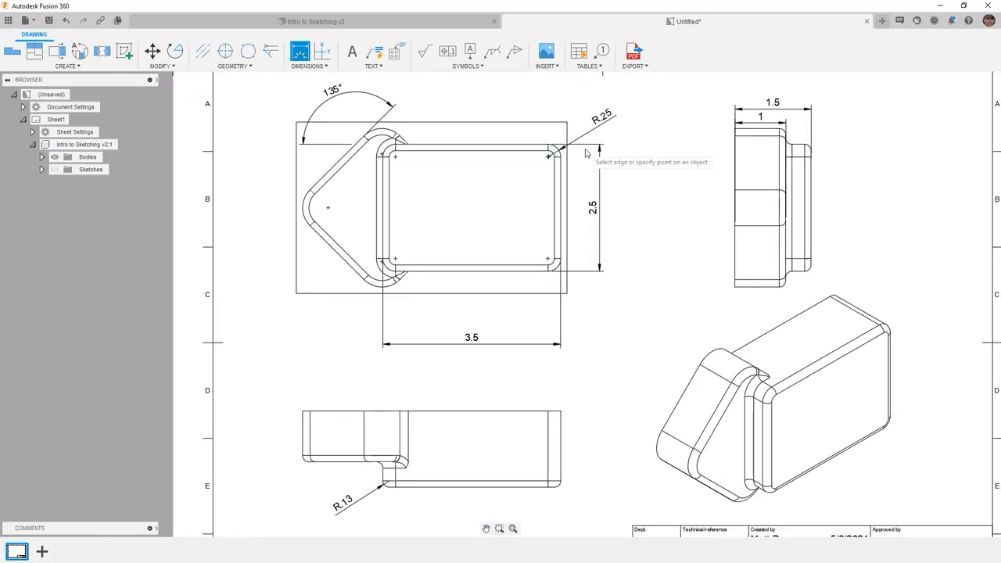
pyautogui.click(319, 66)
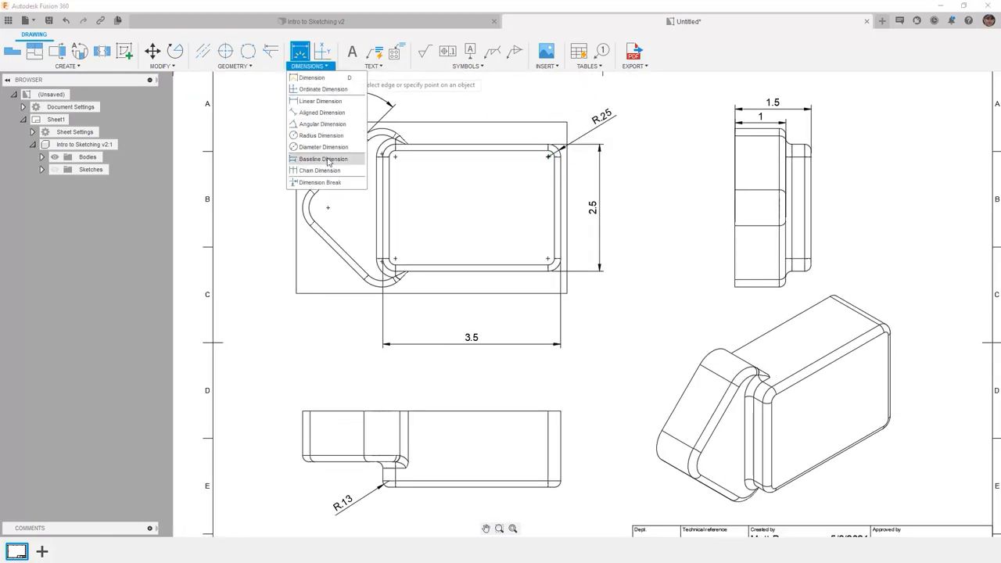
pyautogui.click(320, 182)
pyautogui.scroll(4, 561, 149)
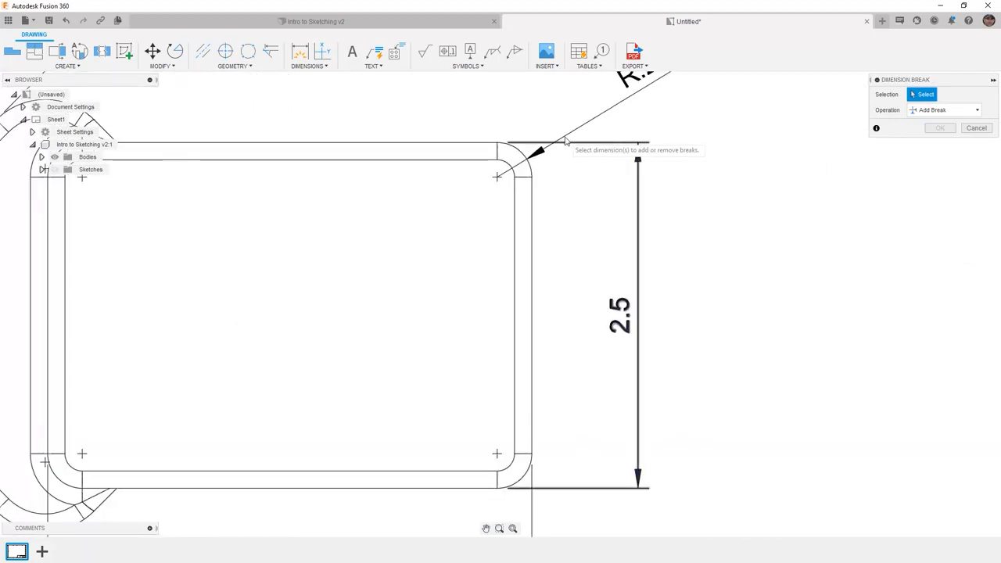
pyautogui.click(565, 140)
pyautogui.click(576, 145)
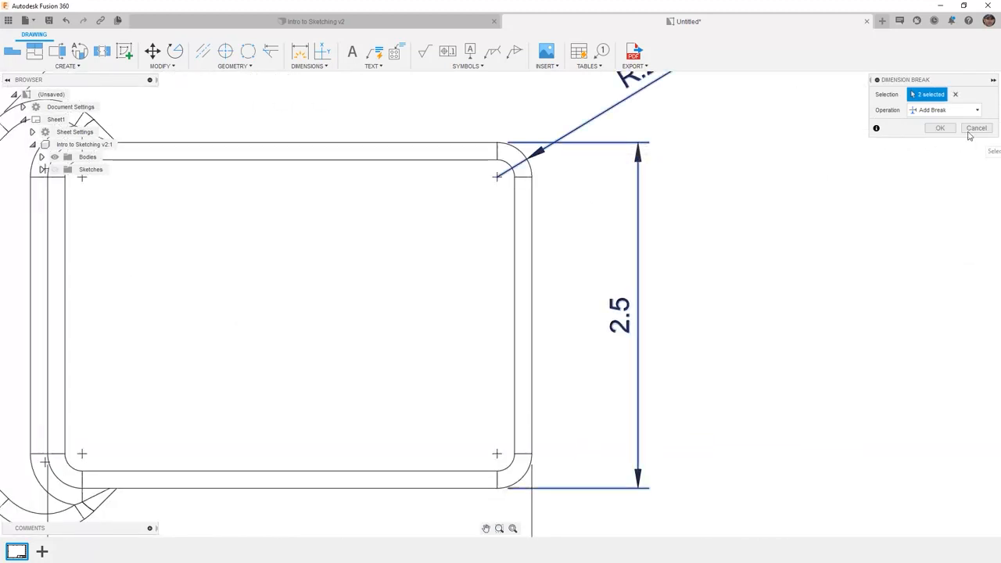
pyautogui.click(939, 128)
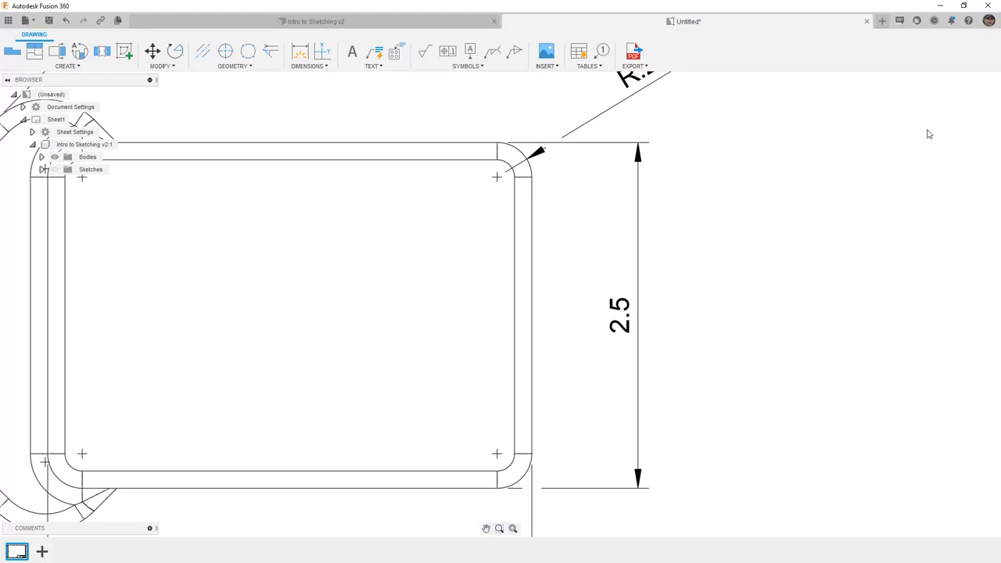
# Save the drawing as Intro to Sketching Drawing in 21 Intro 3D Modeling > Intro.
pyautogui.scroll(-3, 779, 176)
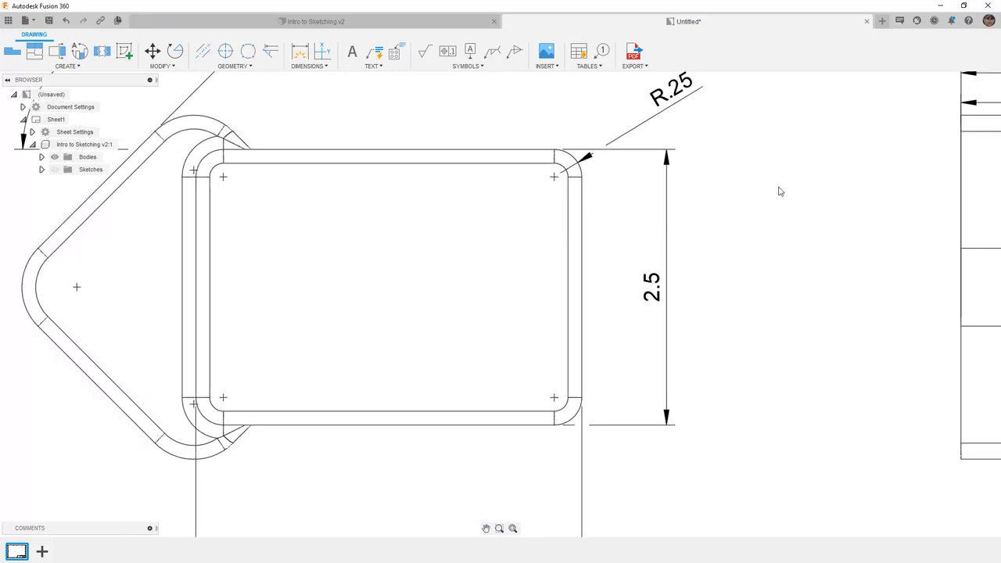
pyautogui.scroll(-2, 770, 189)
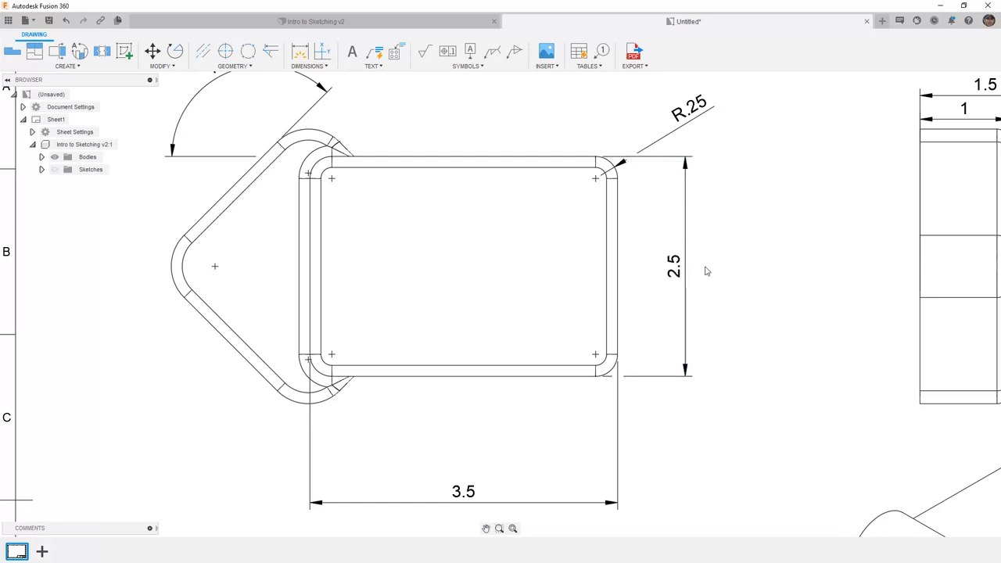
pyautogui.scroll(-5, 388, 289)
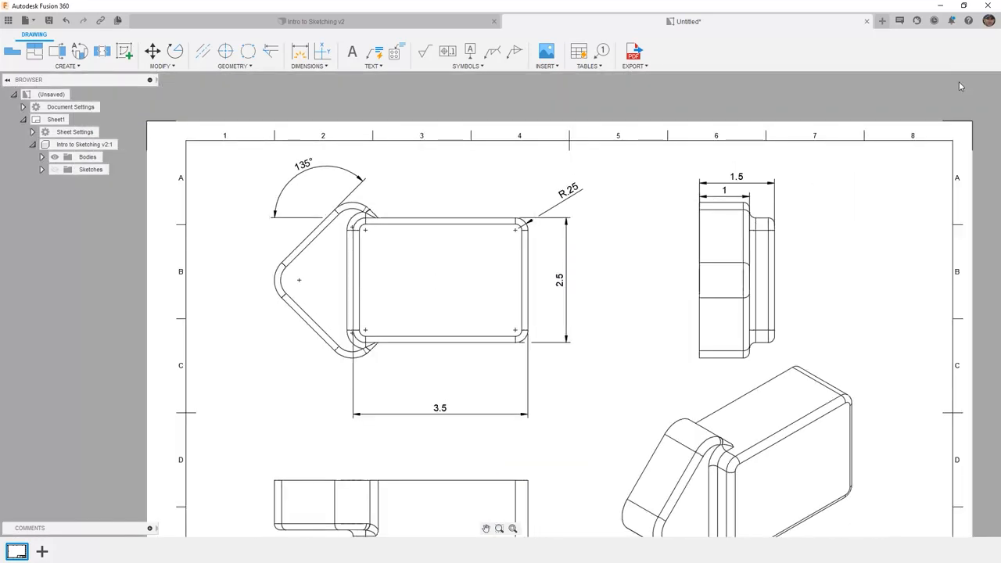
pyautogui.click(513, 529)
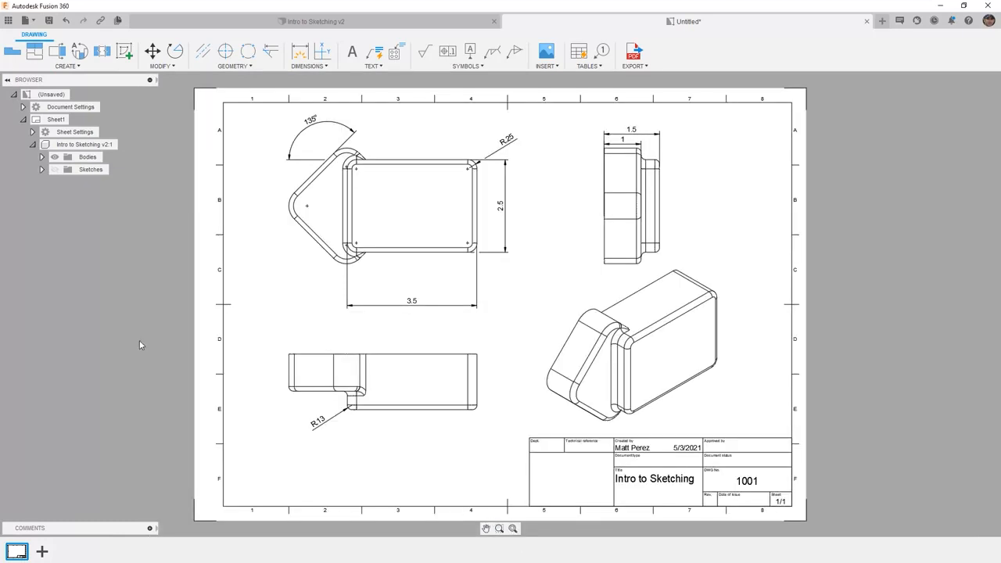
pyautogui.click(48, 21)
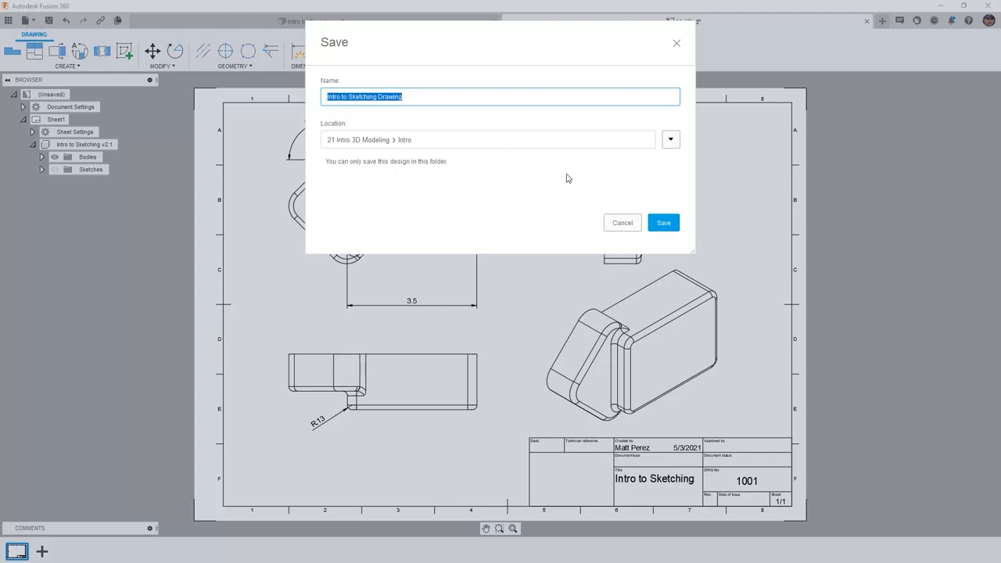
pyautogui.click(663, 223)
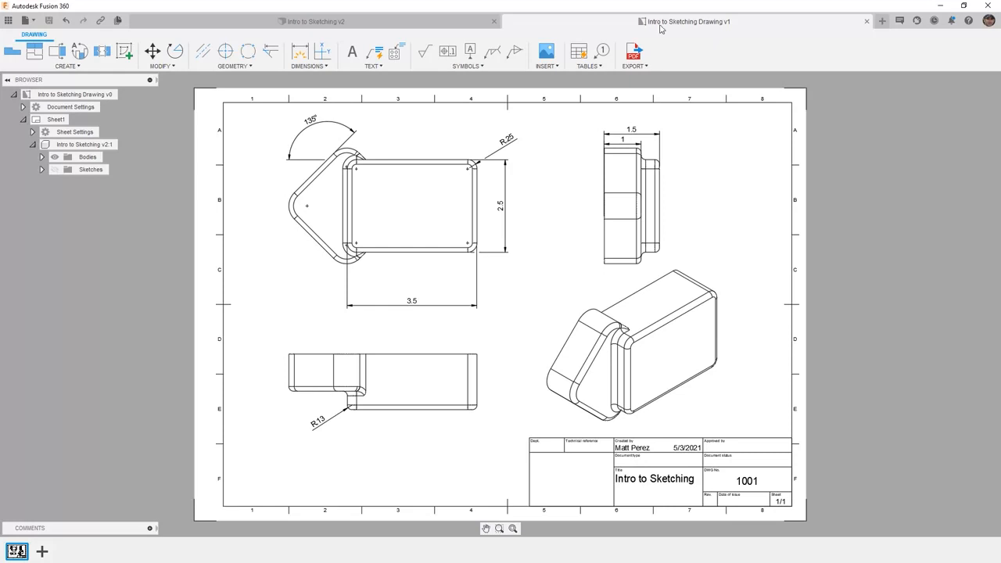
# Return to the Intro to Sketching model document and open Sketch1 for editing.
pyautogui.click(389, 26)
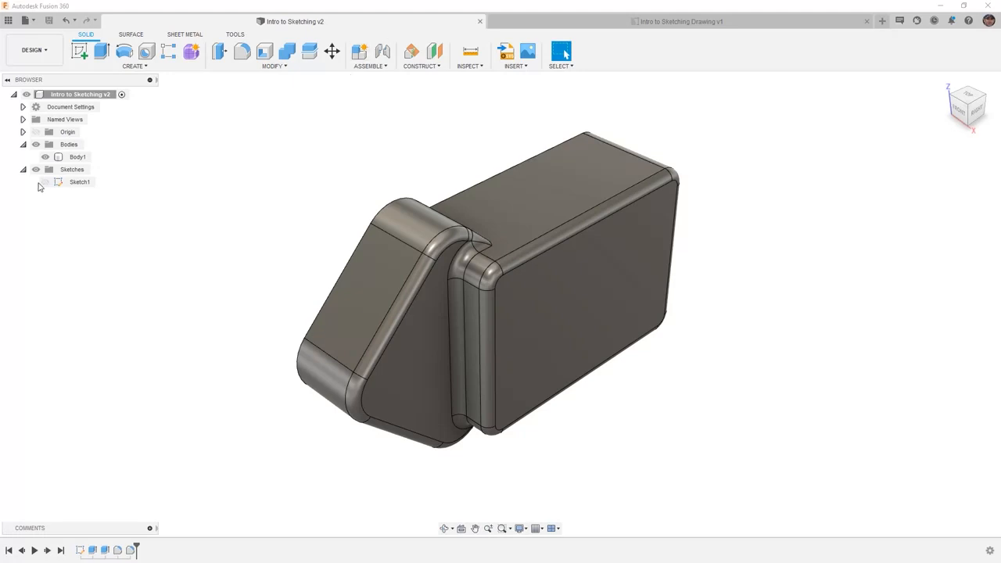
pyautogui.click(44, 183)
pyautogui.click(44, 184)
pyautogui.rightClick(73, 182)
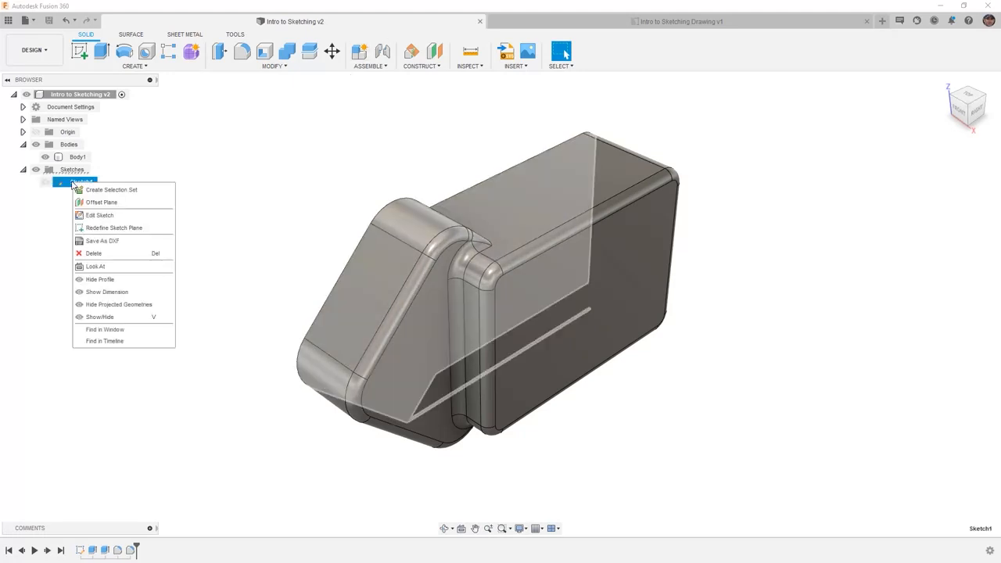
pyautogui.click(108, 217)
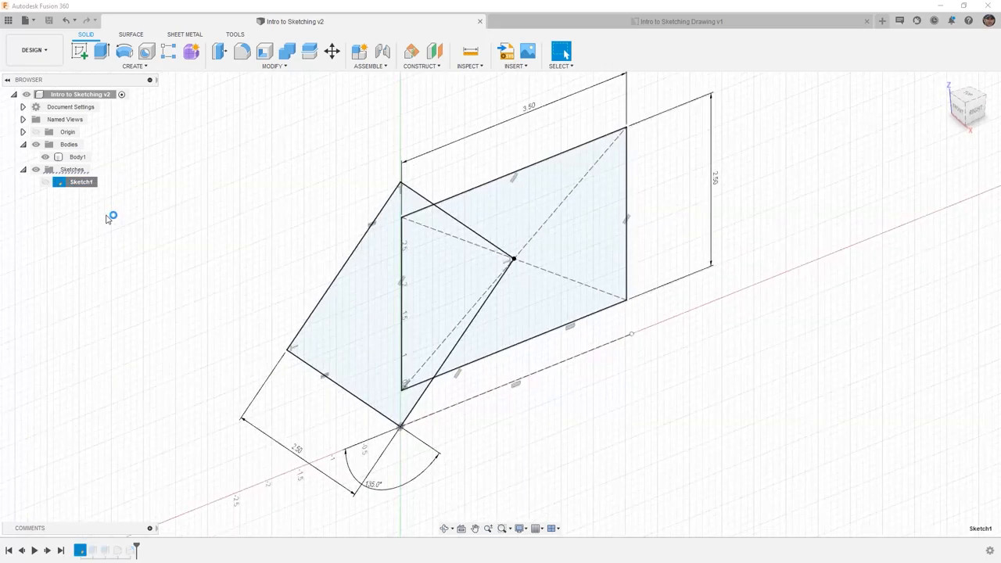
# Set the horizontal width of the sketch's center rectangle to 5.
pyautogui.scroll(-3, 333, 146)
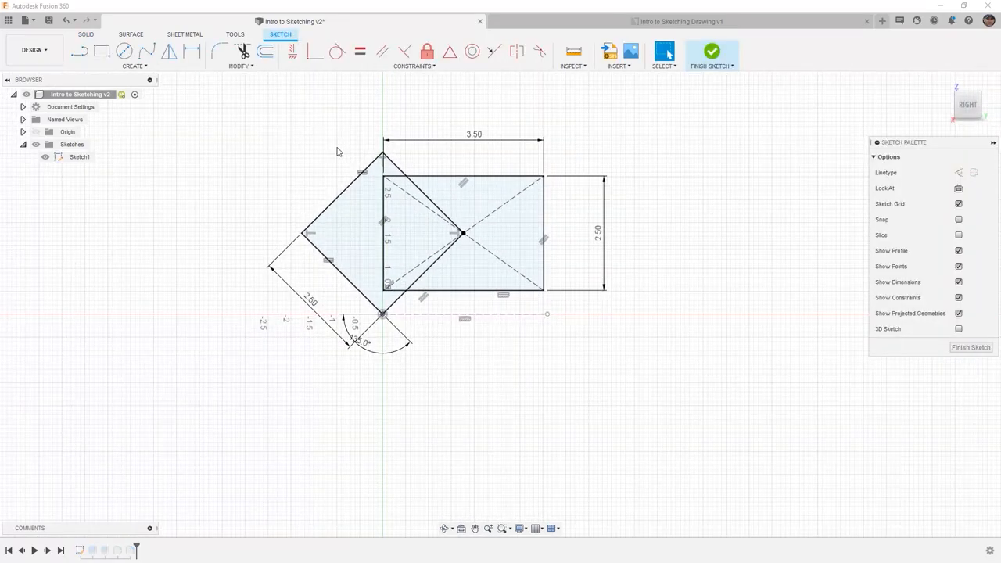
pyautogui.doubleClick(473, 138)
pyautogui.press('Return')
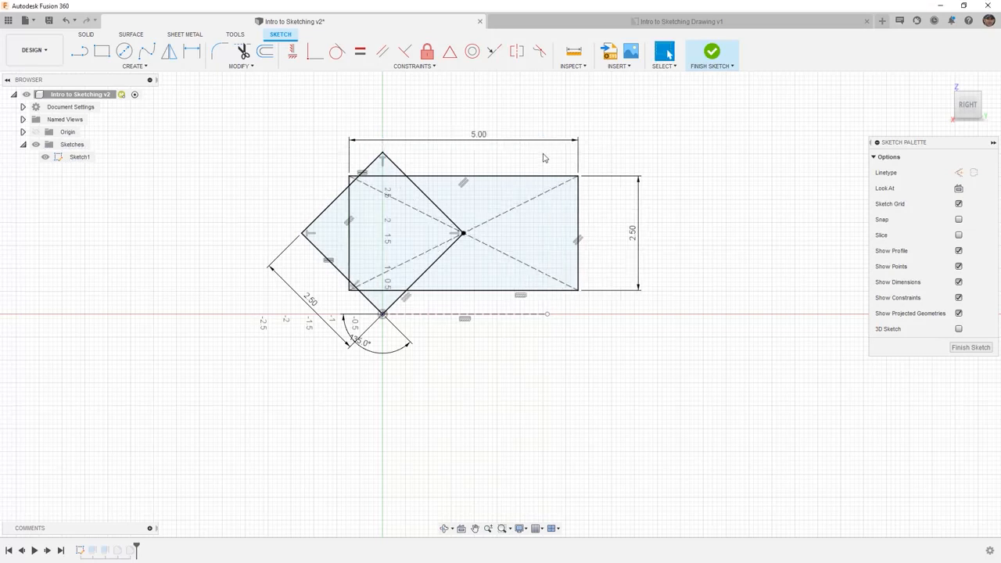
# Set the rotated square's side length to 3.5 and finish editing the sketch.
pyautogui.doubleClick(311, 305)
pyautogui.write('3.5')
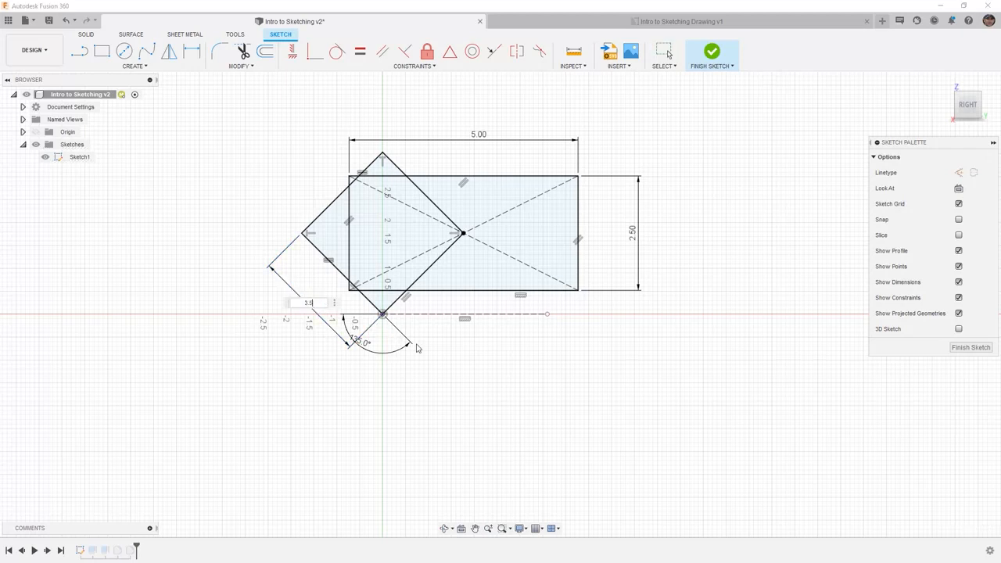
pyautogui.press('Return')
pyautogui.click(711, 51)
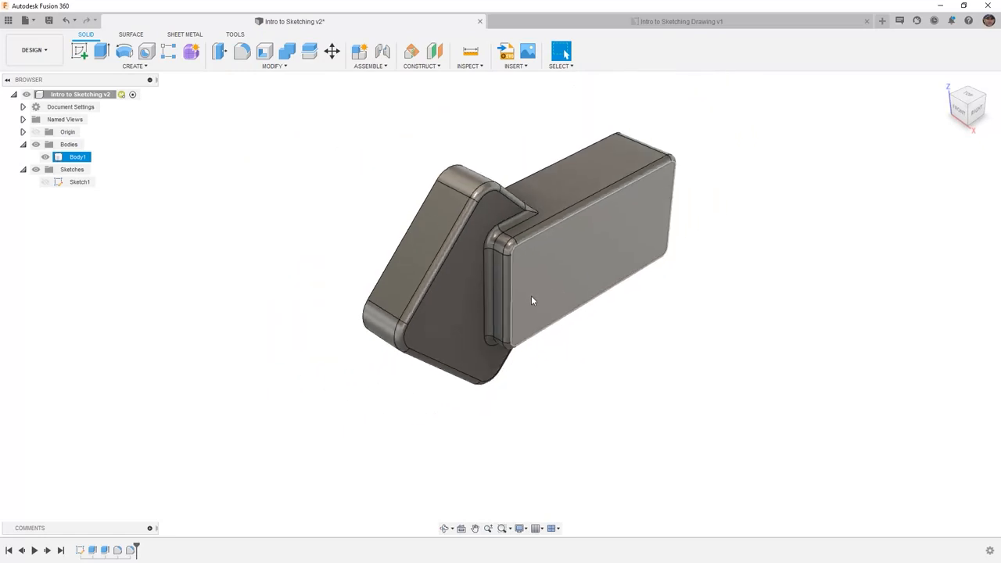
# Save the model with the version description User Saved and update Intro to Sketching Drawing to the latest model version.
pyautogui.click(48, 20)
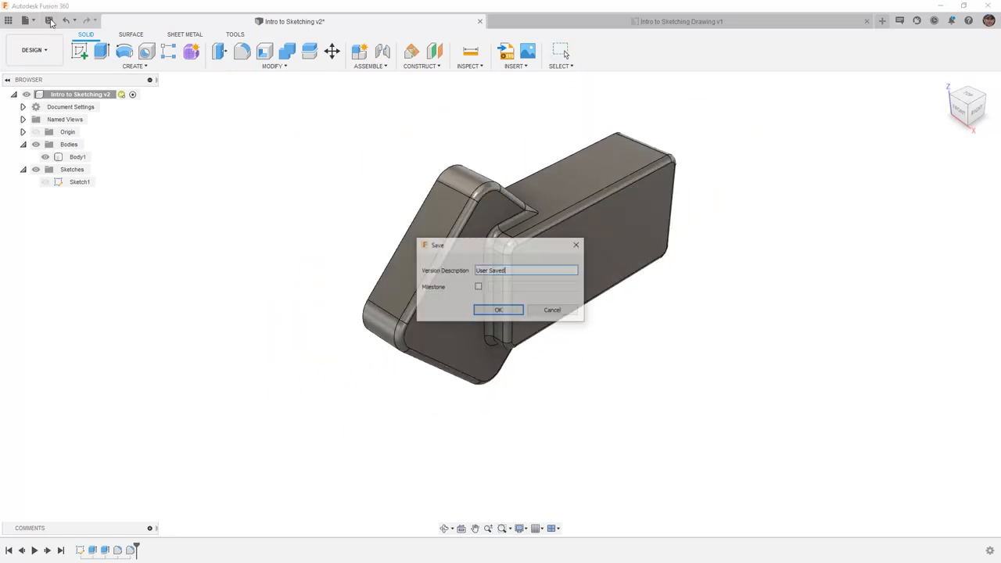
pyautogui.click(503, 308)
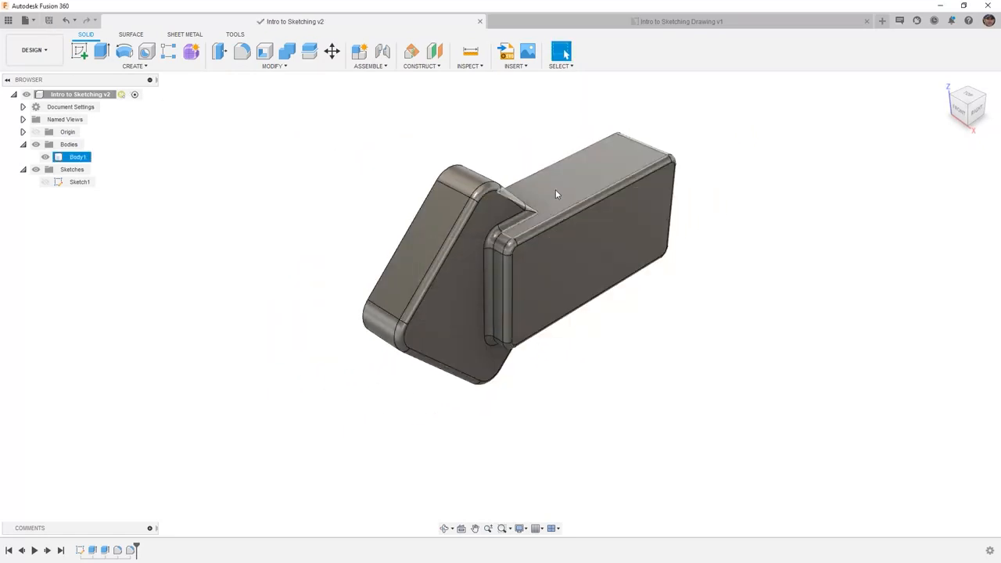
pyautogui.click(626, 28)
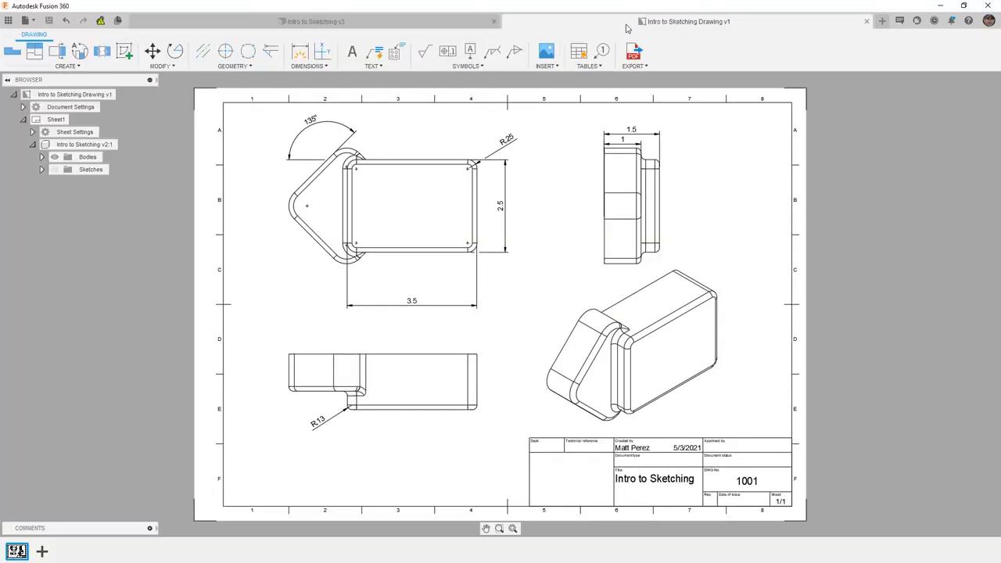
pyautogui.click(101, 21)
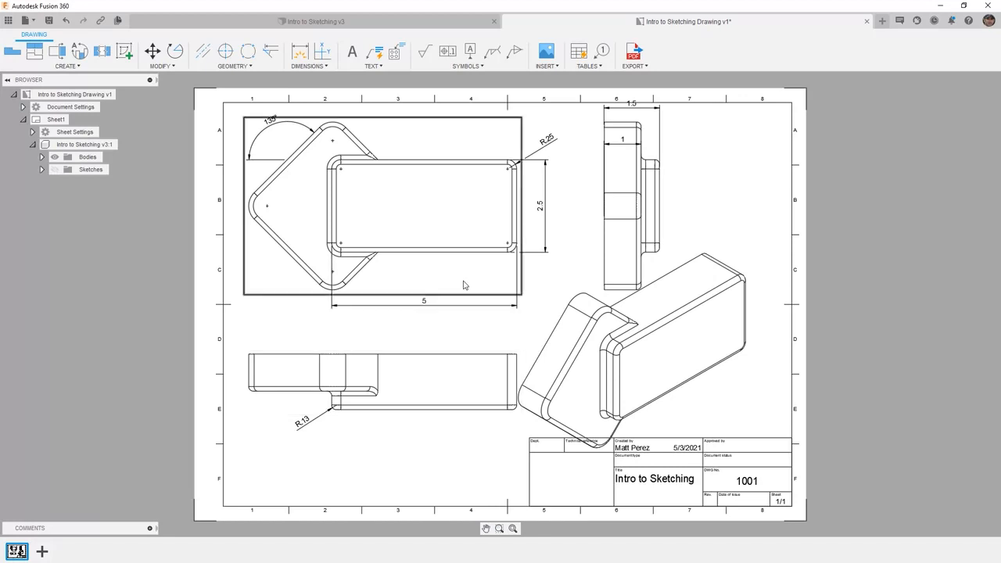
# Change the base view's scale to 1:2 so the enlarged model's views fit the sheet.
pyautogui.doubleClick(460, 256)
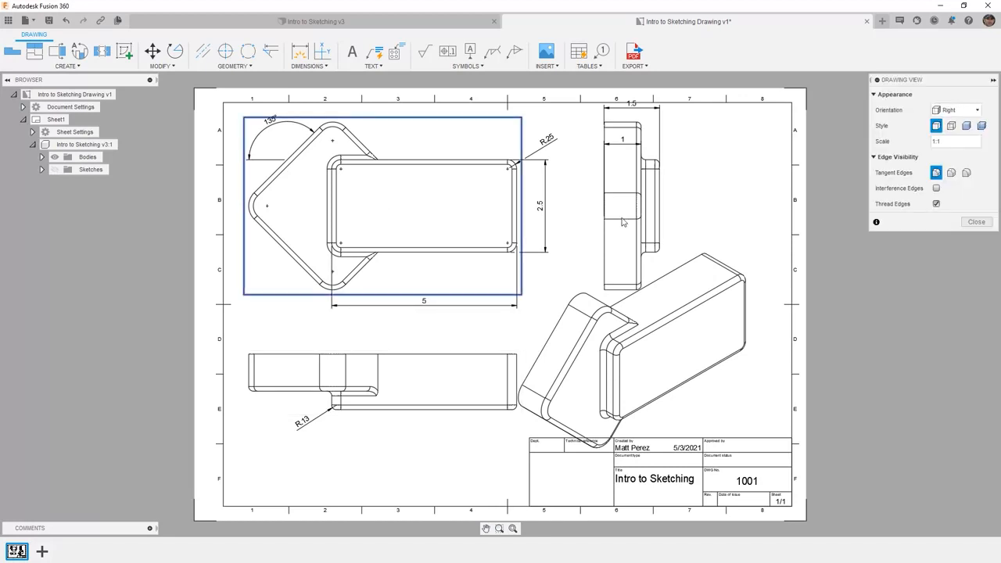
pyautogui.click(945, 140)
pyautogui.press('Return')
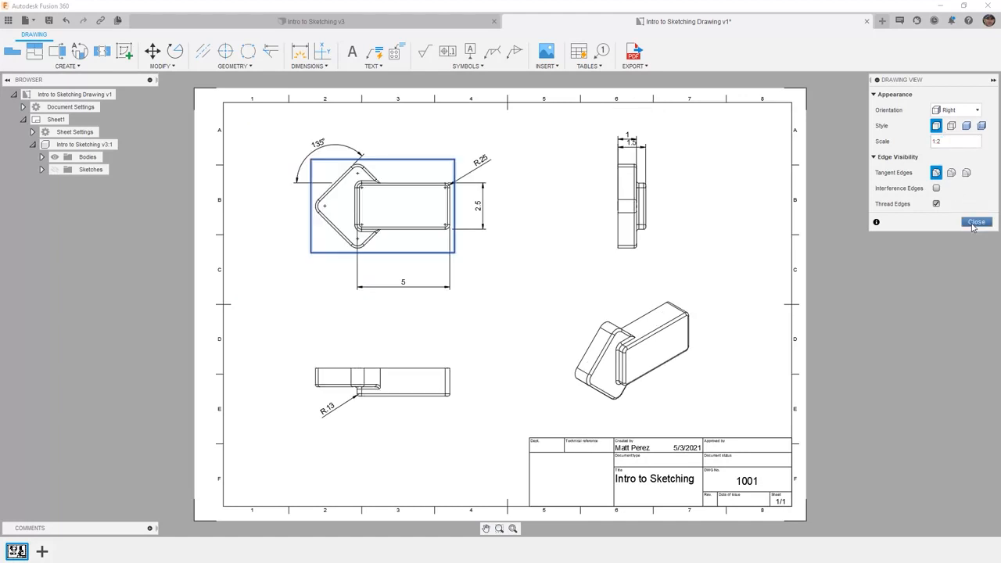
pyautogui.click(974, 223)
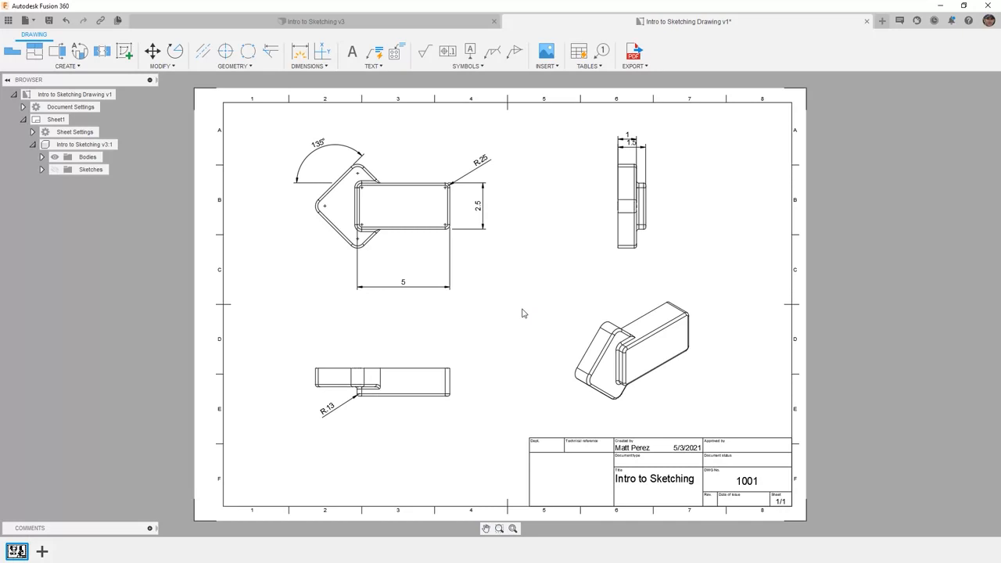
# Move the side view's overall 1.5 dimension above the 1 dimension, and shift the base view's R.25 text outward and slightly lower.
pyautogui.scroll(3, 630, 147)
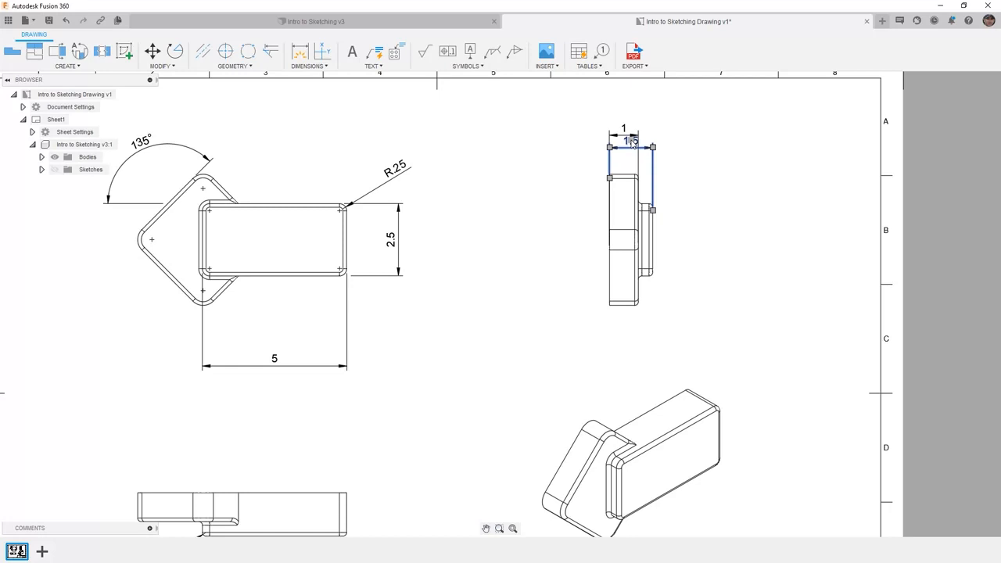
pyautogui.moveTo(630, 141); pyautogui.dragTo(630, 110)
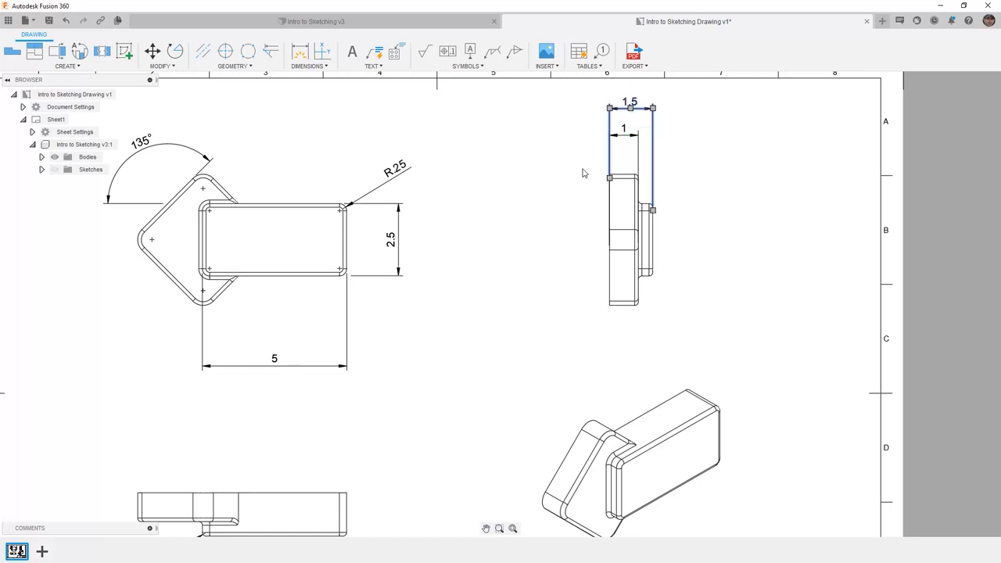
pyautogui.click(397, 173)
pyautogui.moveTo(397, 173); pyautogui.dragTo(412, 195)
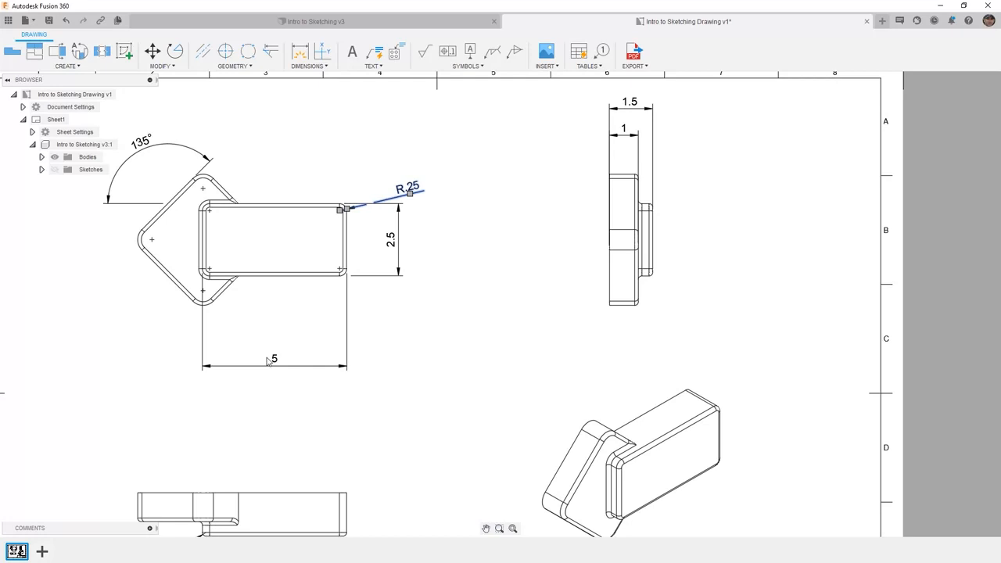
# Fit the whole sheet in view and save the updated drawing.
pyautogui.scroll(-2, 272, 377)
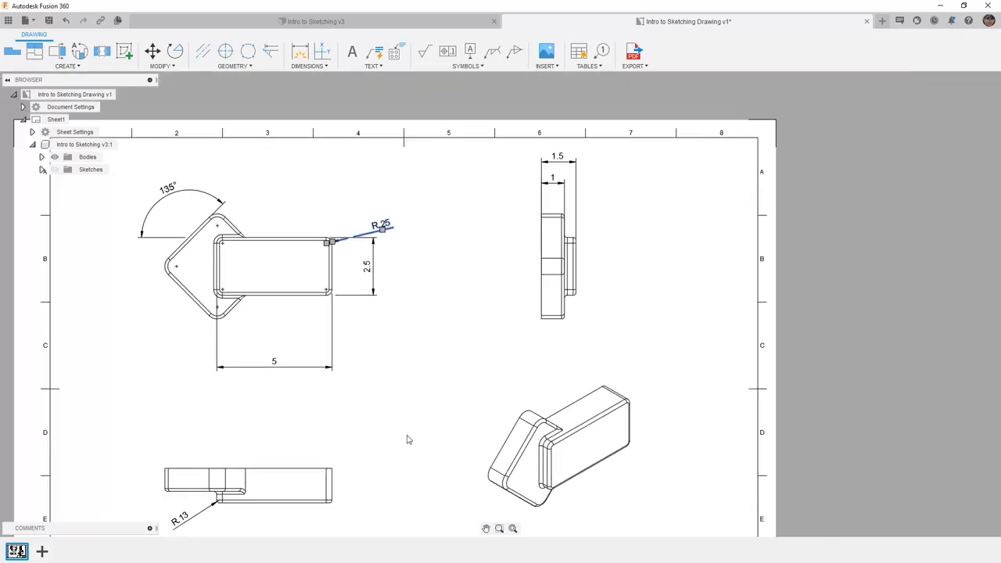
pyautogui.click(513, 530)
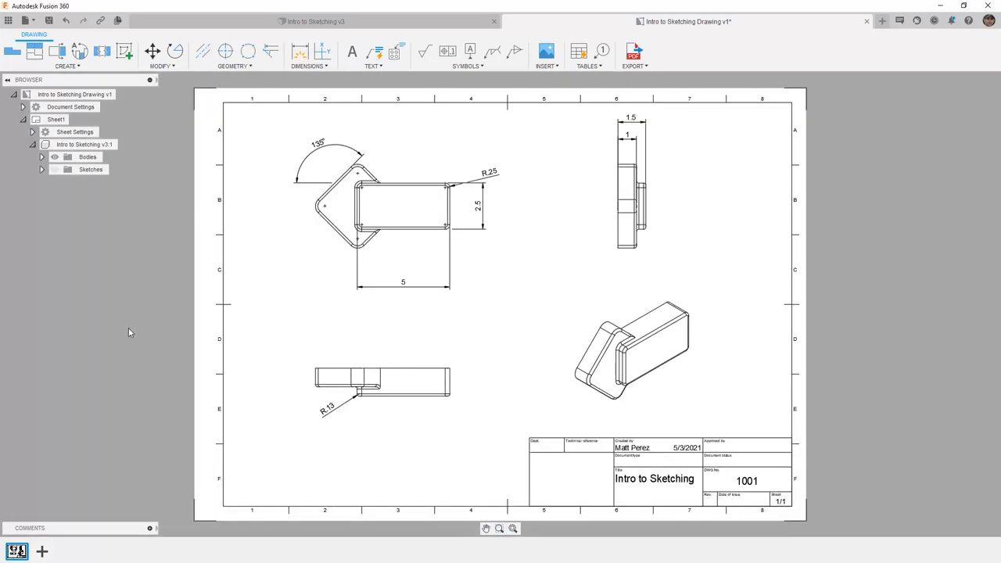
pyautogui.click(52, 20)
pyautogui.click(495, 310)
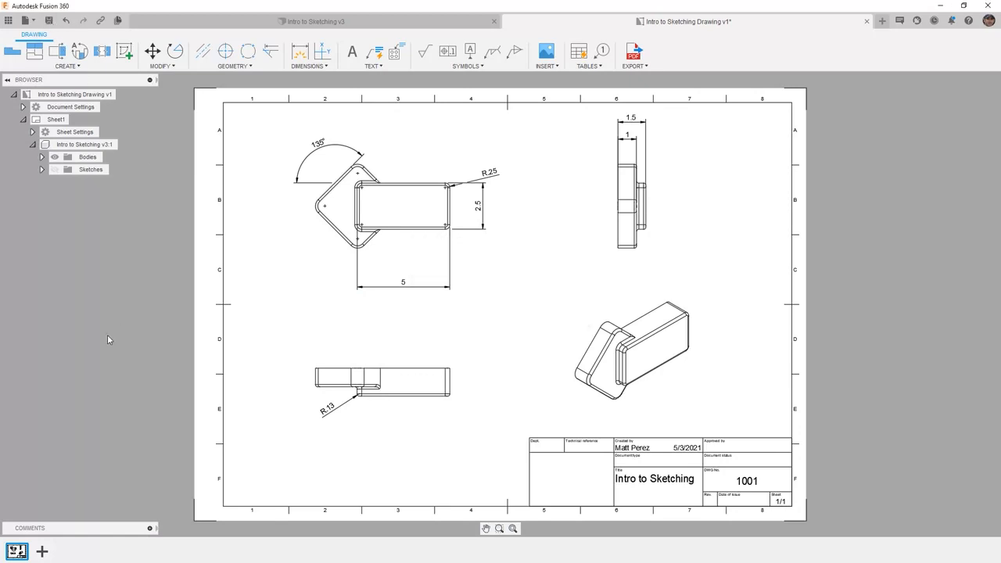